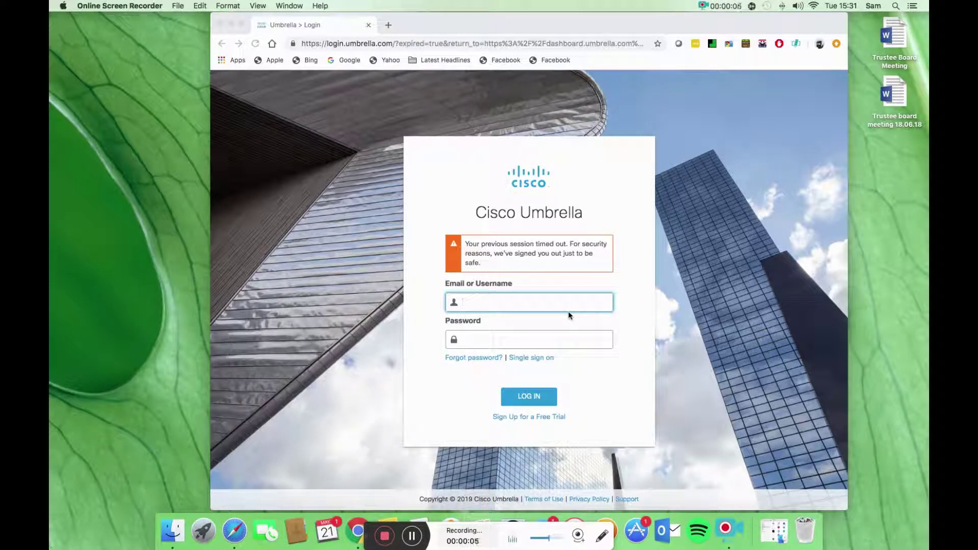
Step: Log in to Cisco Umbrella with the account username and password
click(529, 300)
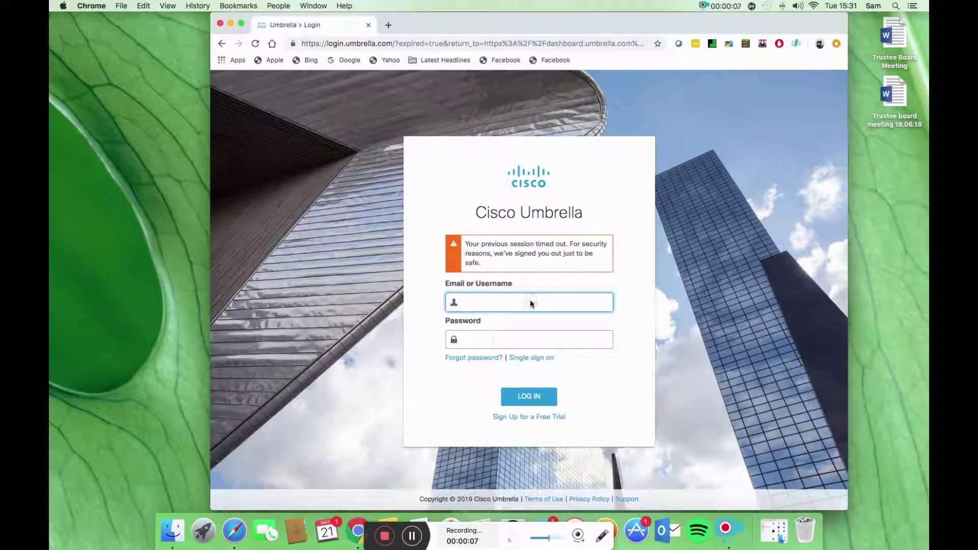
text(umbre)
key(BackSpace)
key(BackSpace)
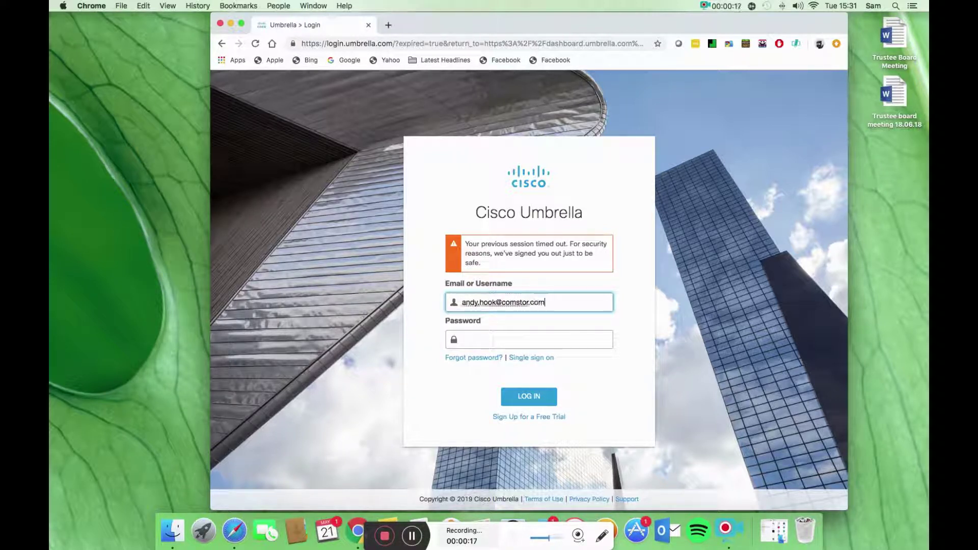
key(Tab)
text(••••••••••••••)
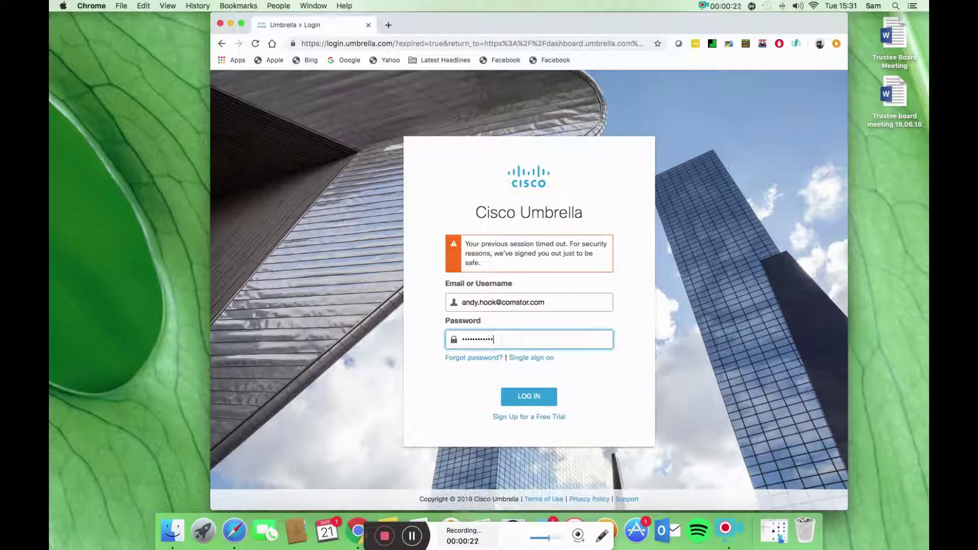
key(Return)
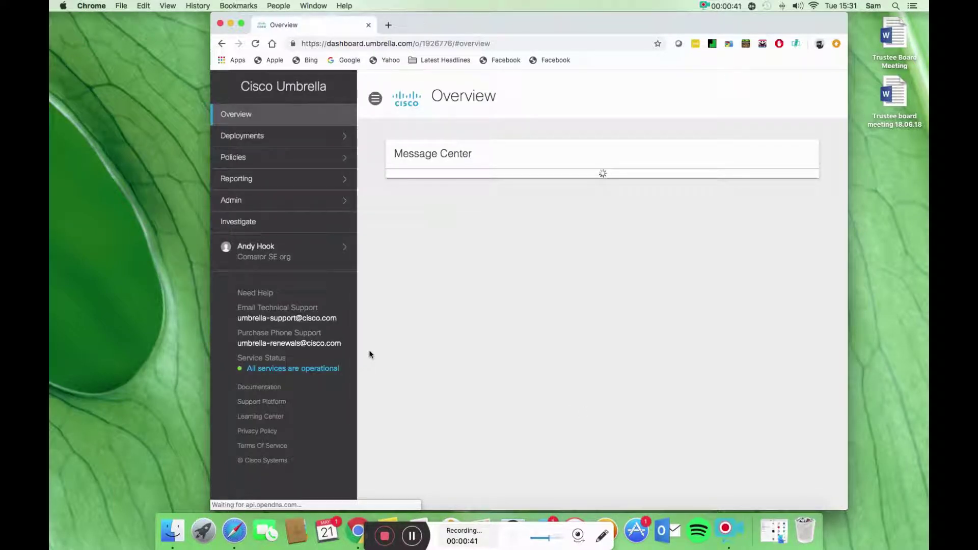
Step: Download the Mac OS X roaming client from Deployments > Roaming Computers > Roaming Client
click(253, 142)
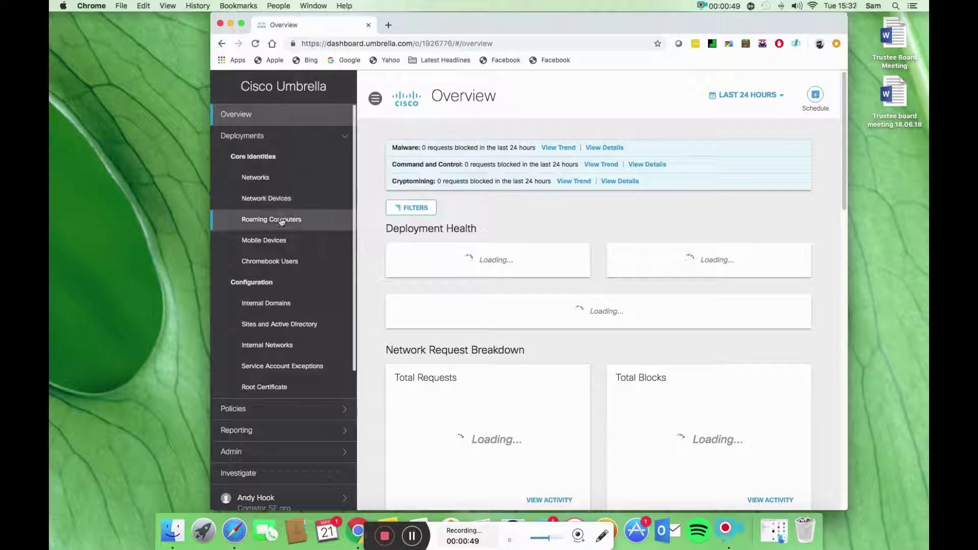
click(282, 220)
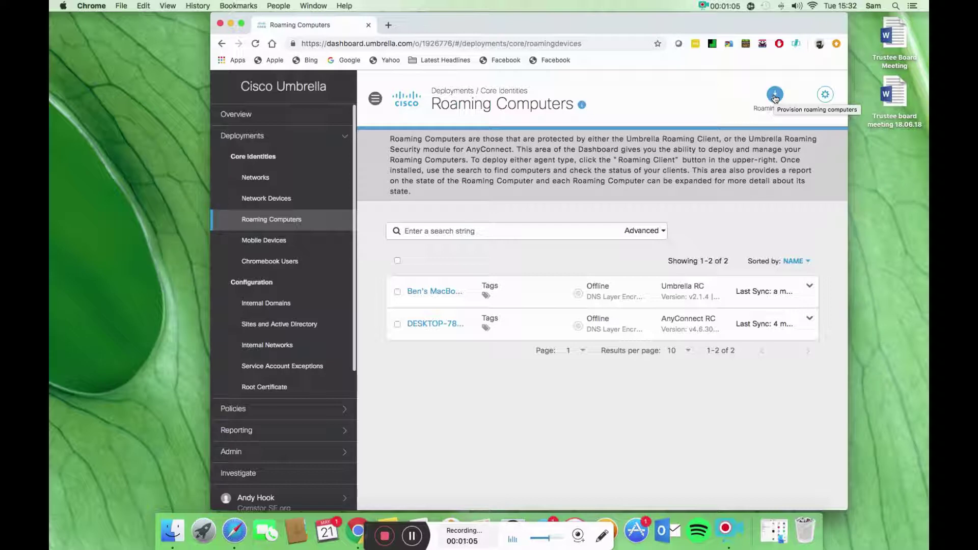
click(774, 96)
drag(845, 144, 840, 285)
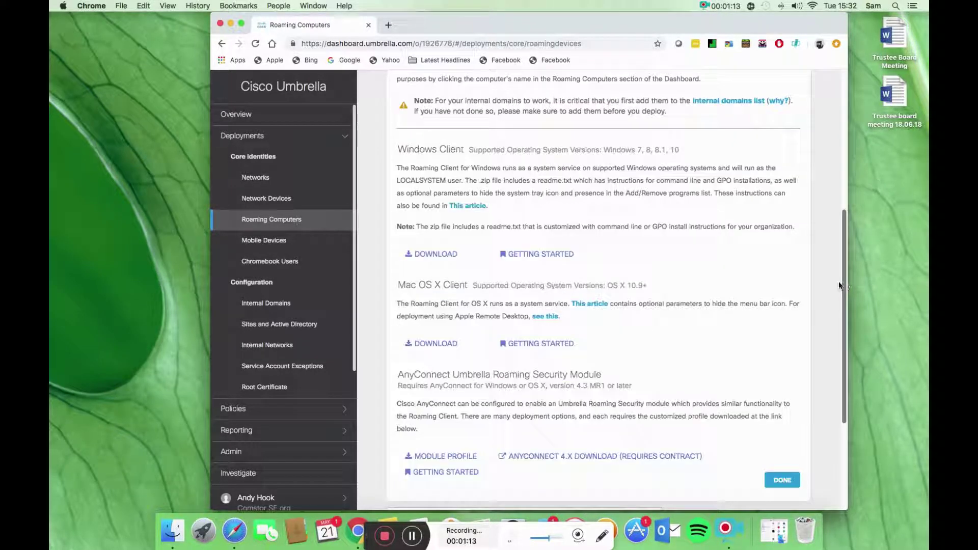
click(435, 345)
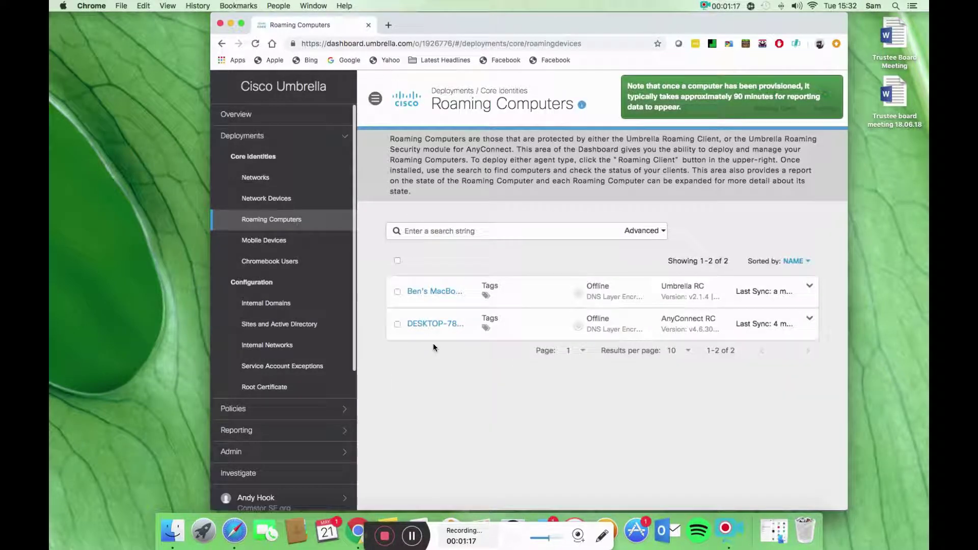
Step: Open the downloaded zip and launch RoamingClient_MAC_2.1.4.pkg from the OpenDNS-URC-mac-2.1.4 folder
click(252, 498)
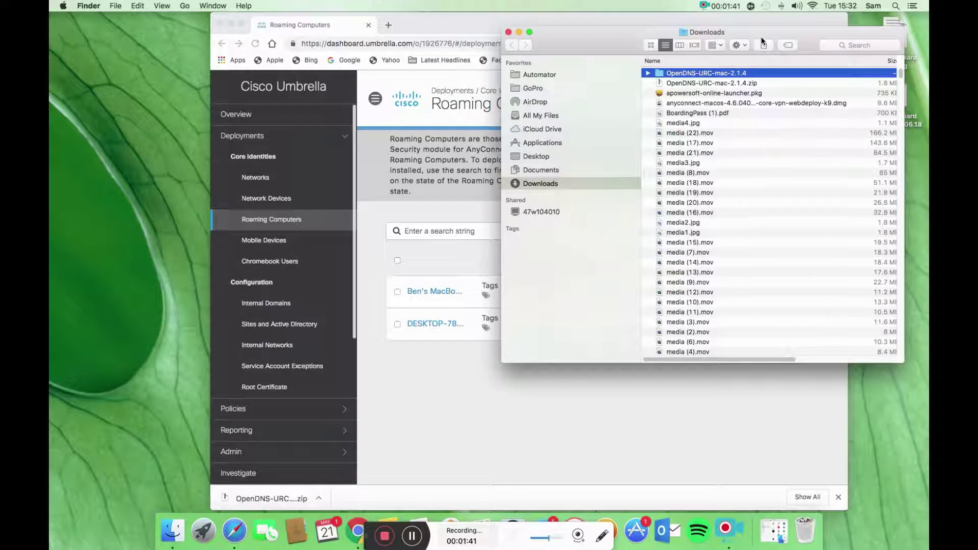
double_click(699, 74)
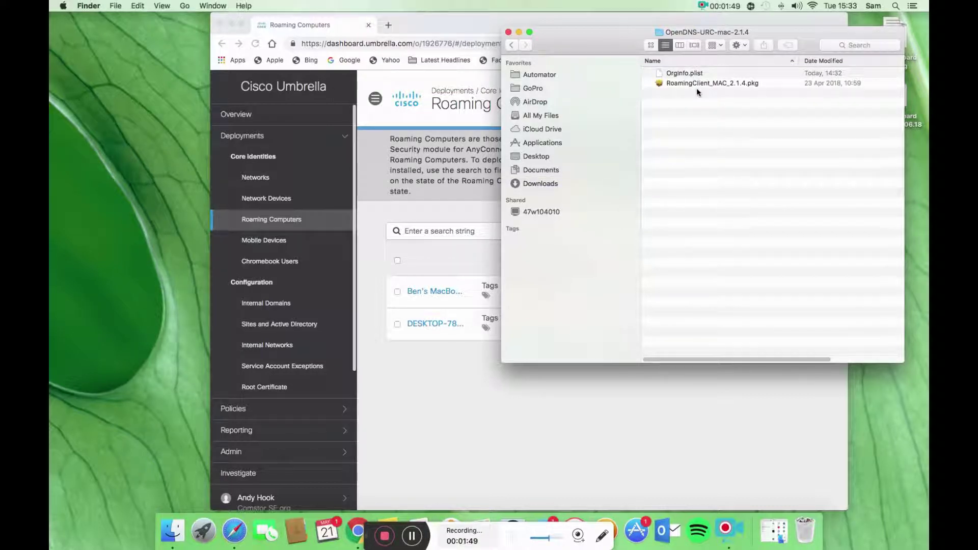
click(696, 84)
double_click(697, 84)
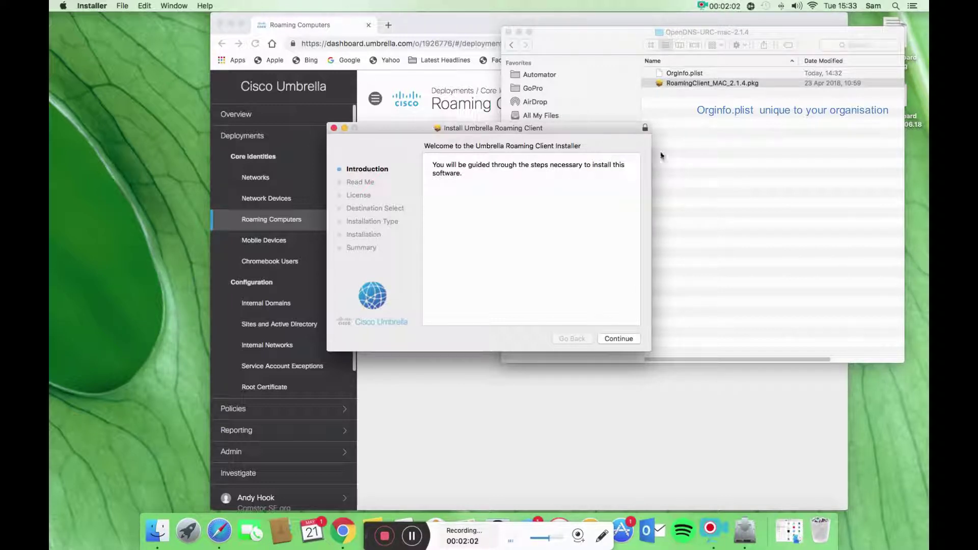
Step: Move past the installer's Introduction and Read Me, and agree to the software license
click(617, 337)
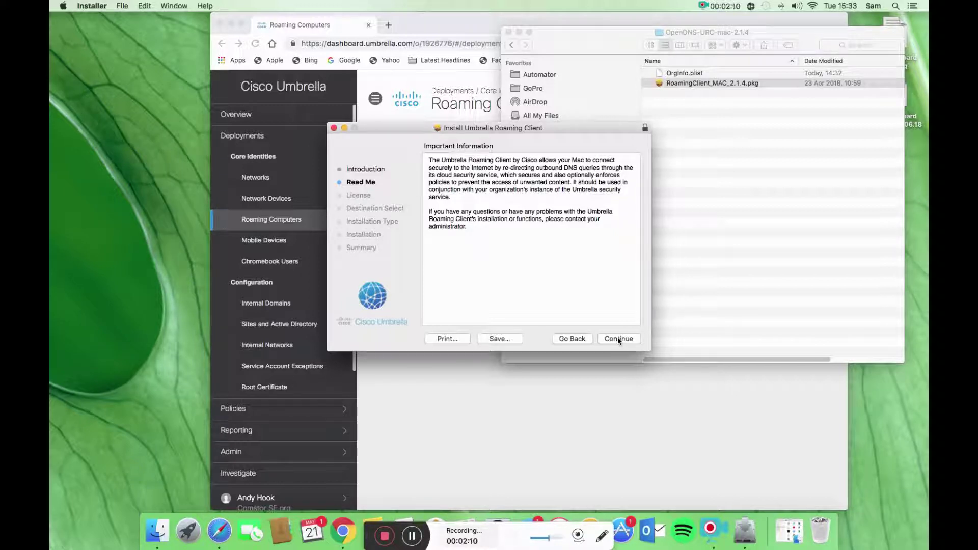
click(617, 337)
click(618, 337)
click(402, 212)
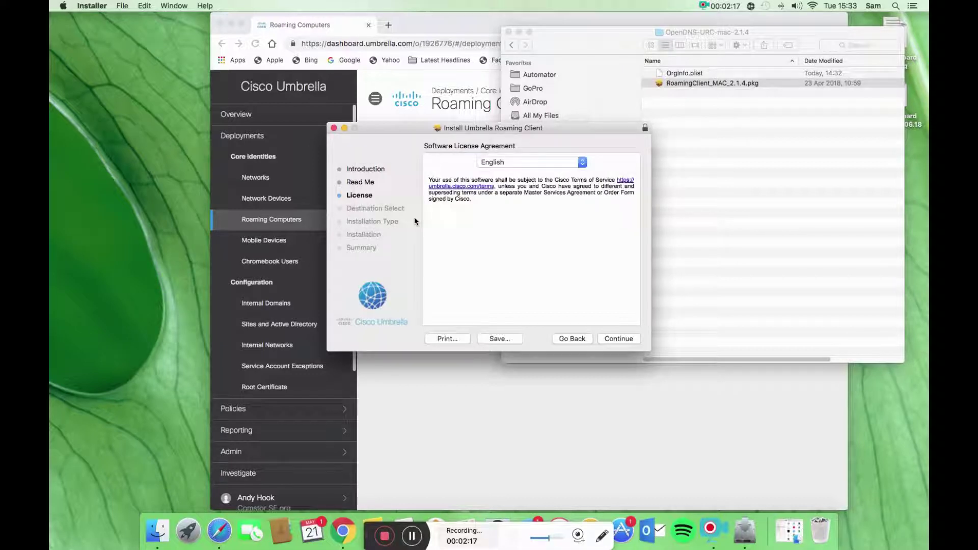
click(619, 338)
click(596, 215)
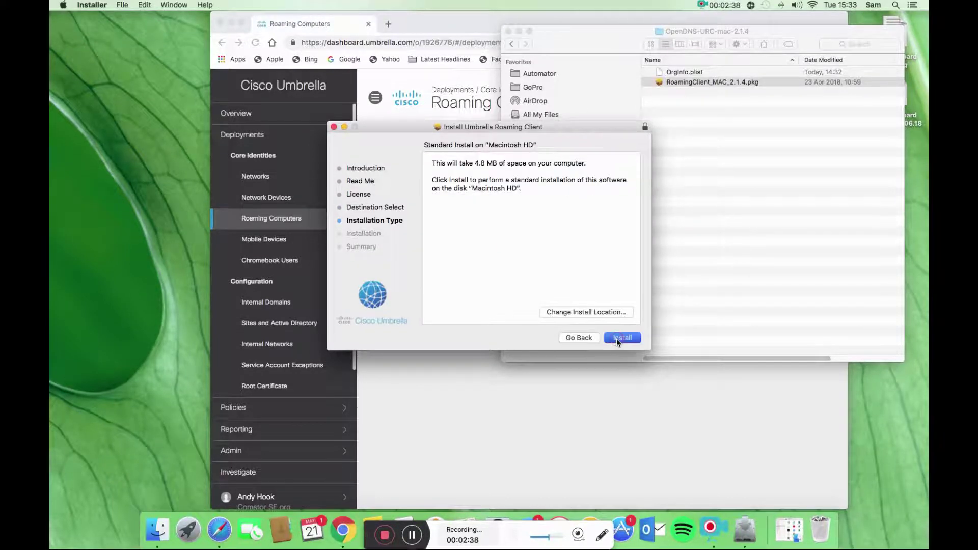
Step: Install the client on Macintosh HD, authorise it with the admin password, and close Installer
click(618, 338)
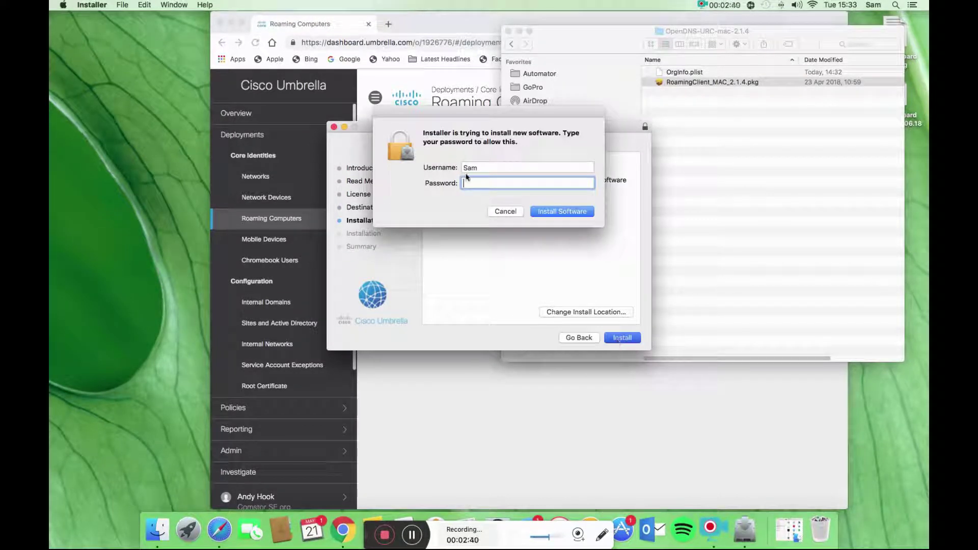
text(•)
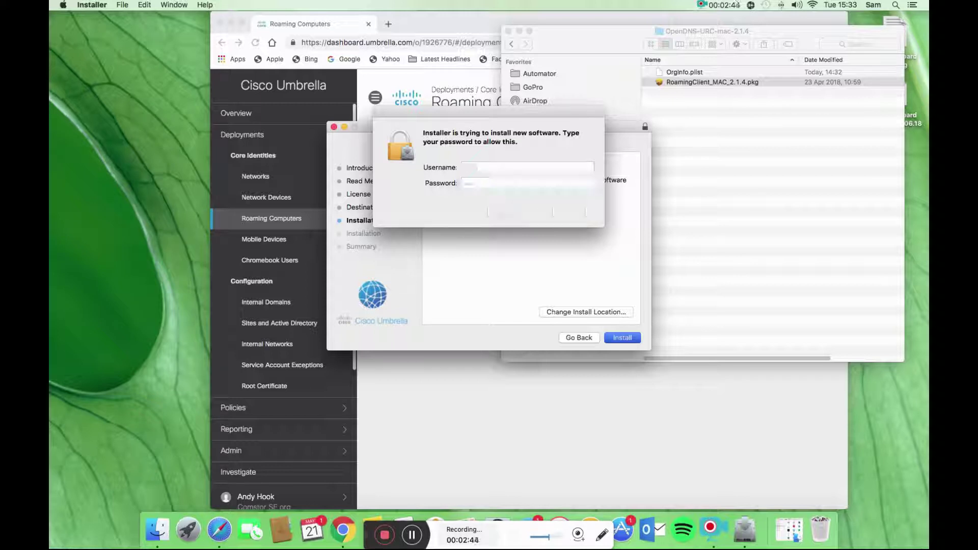
key(Return)
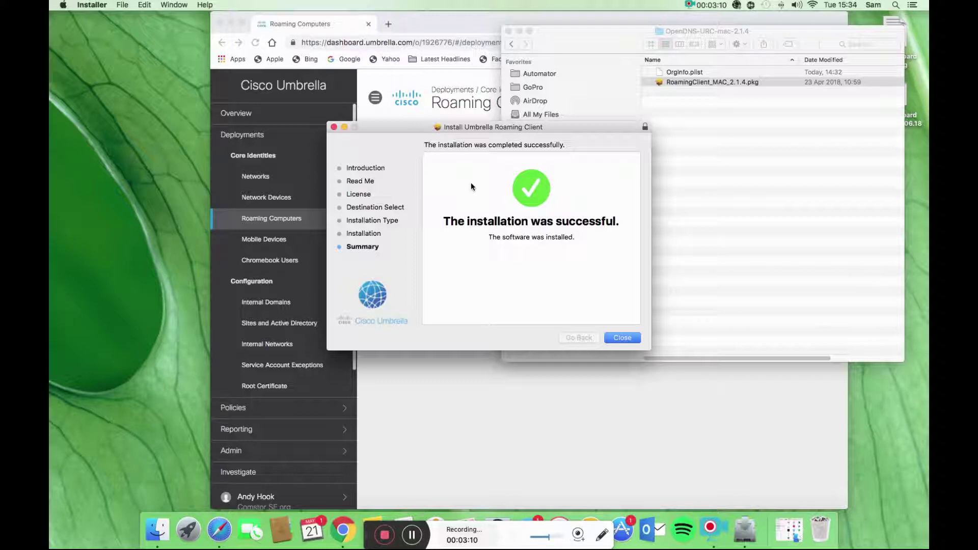
click(623, 338)
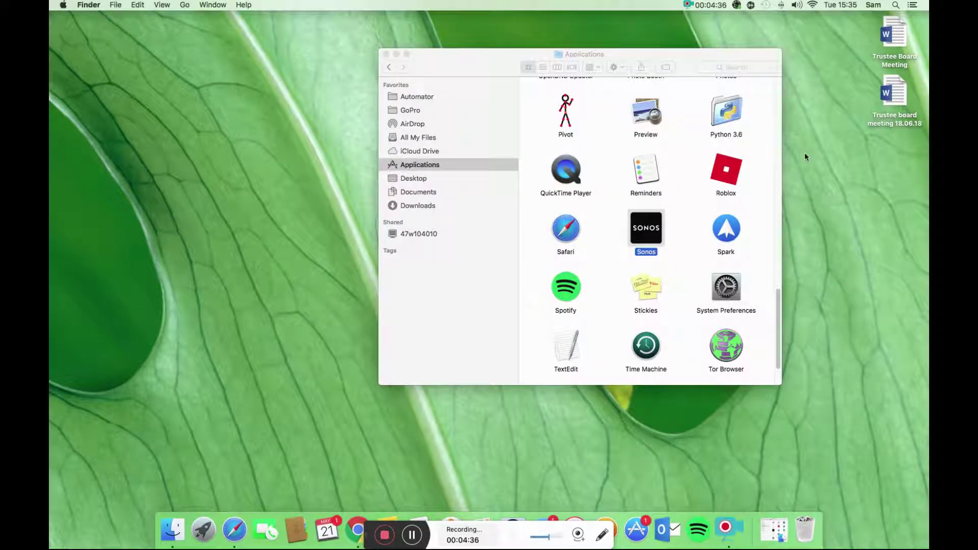
Step: Check the Umbrella Roaming Client status from its menu-bar icon
click(737, 6)
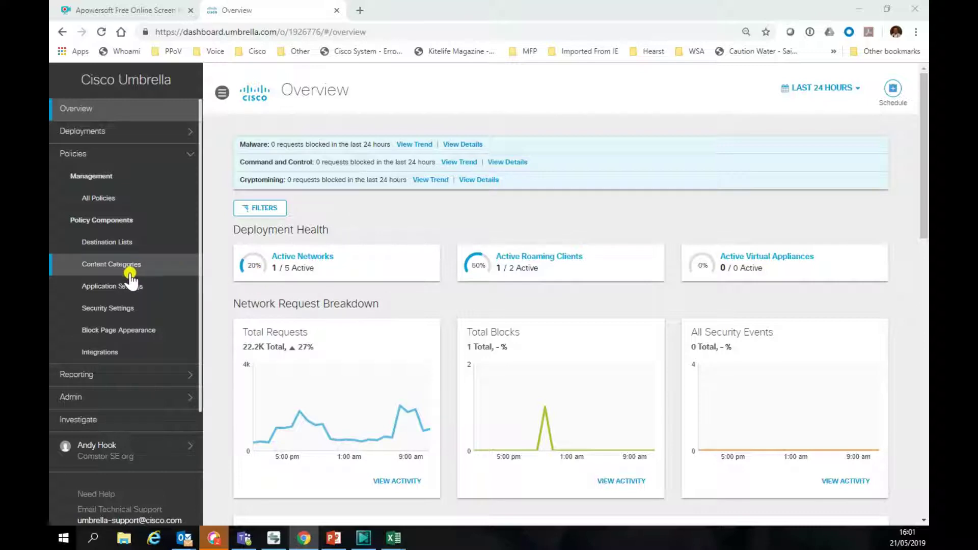
Step: Confirm the iMac shows as Protected & Encrypted under Roaming Computers, then view All Policies
click(91, 132)
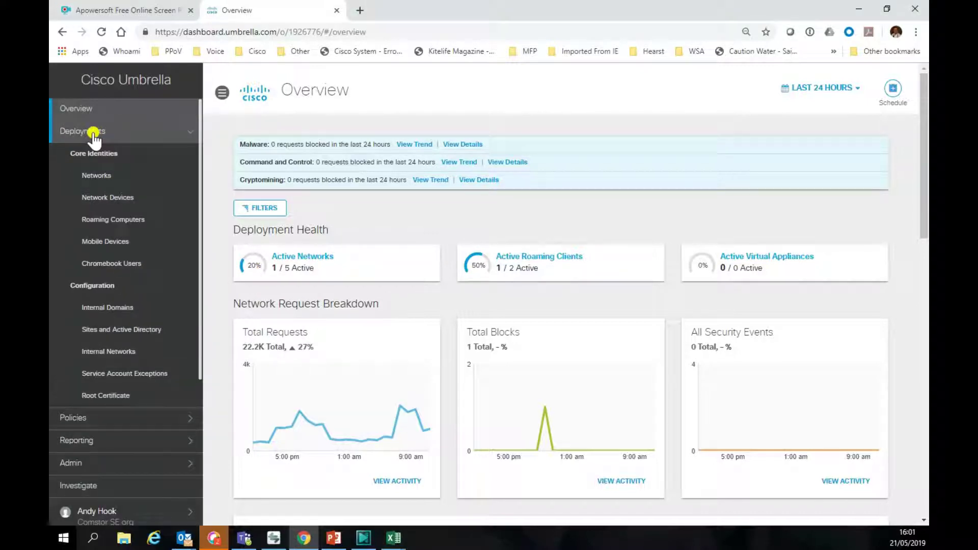
click(98, 220)
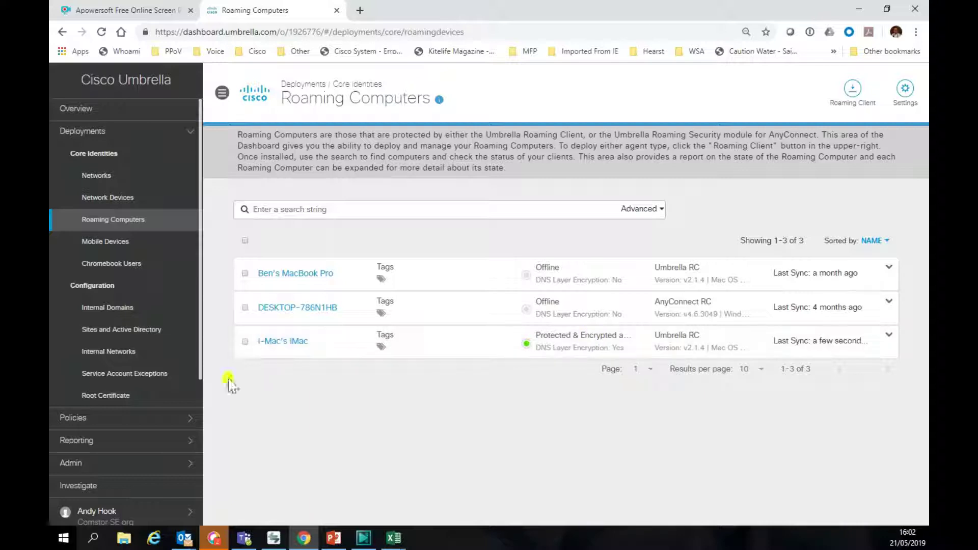
click(72, 418)
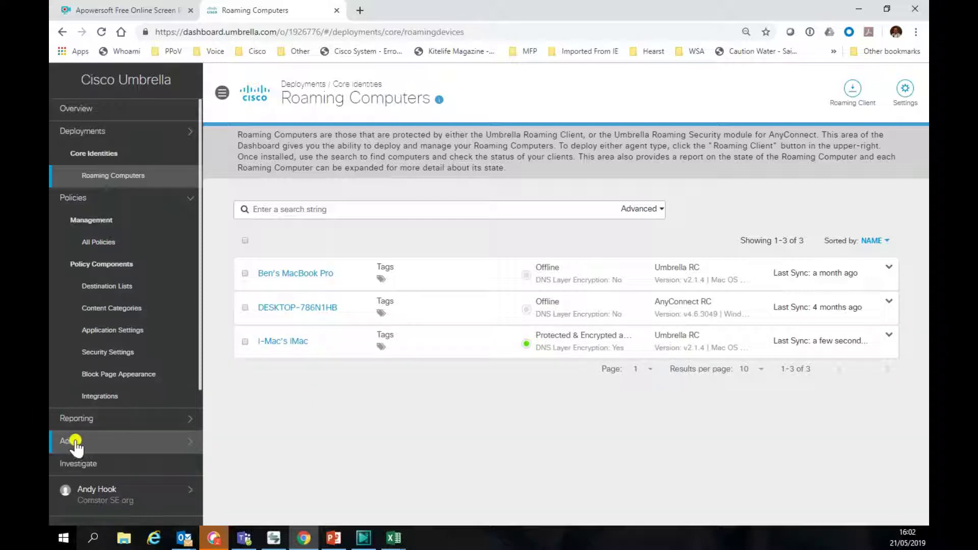
click(102, 242)
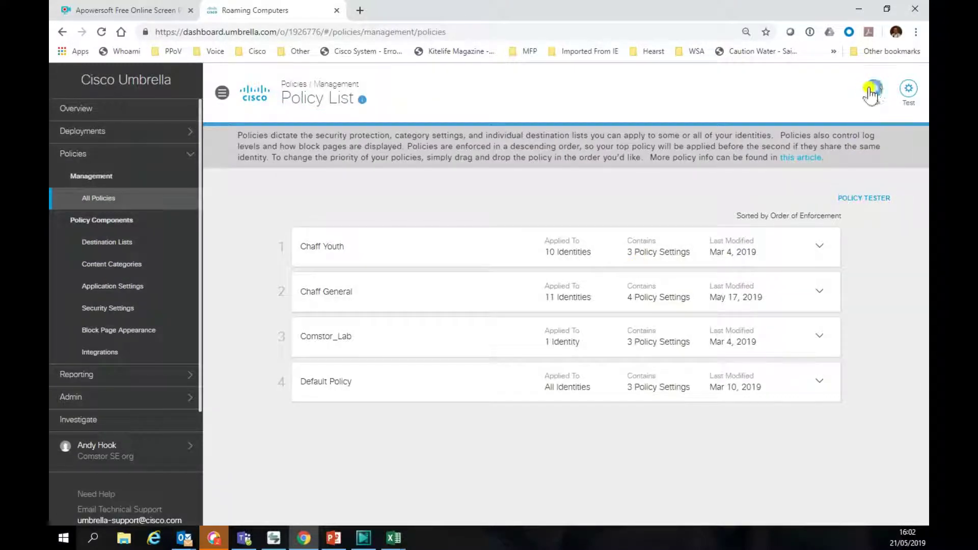
Step: Start a new policy for the iMac roaming computer, keeping all components and default security settings
click(872, 93)
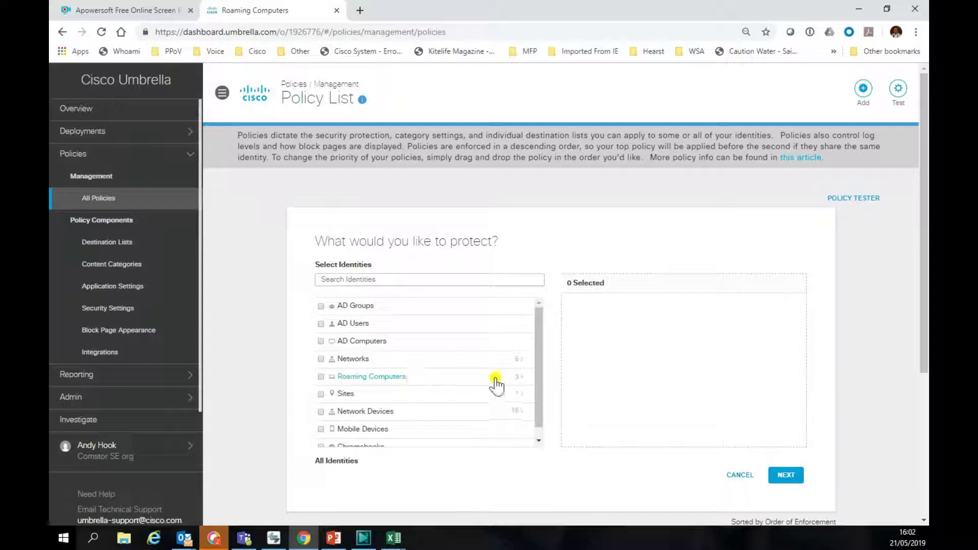
click(517, 378)
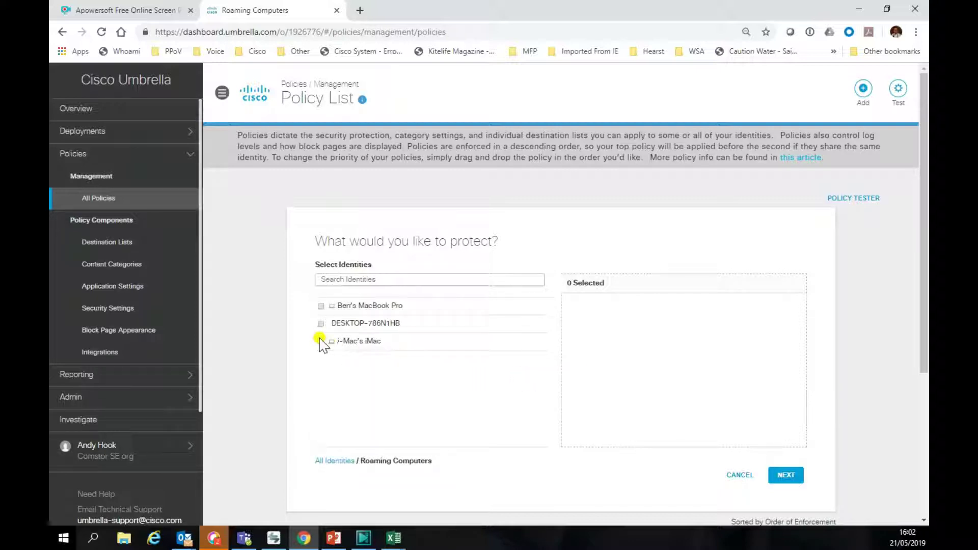
click(320, 340)
click(782, 479)
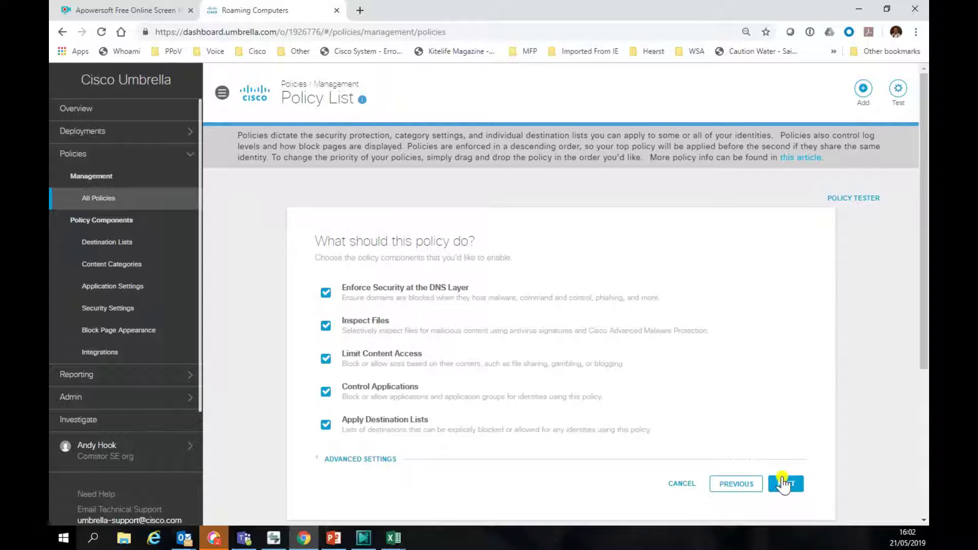
click(787, 484)
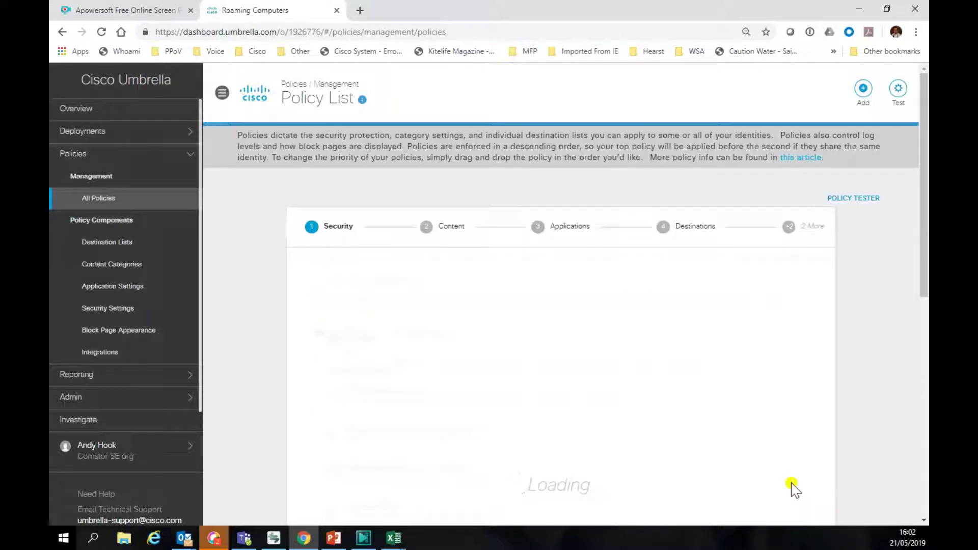
scroll(594, 428, down, 3)
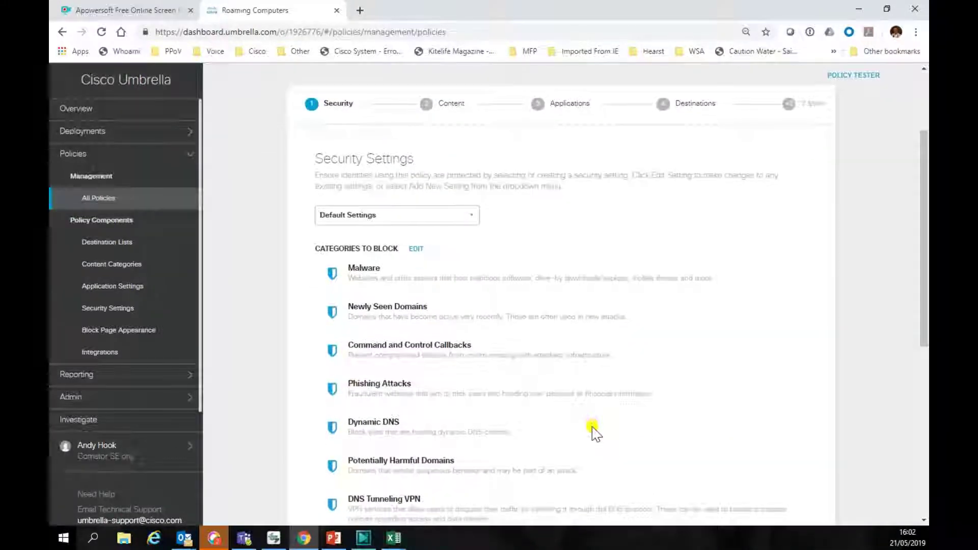
scroll(594, 428, down, 5)
click(787, 373)
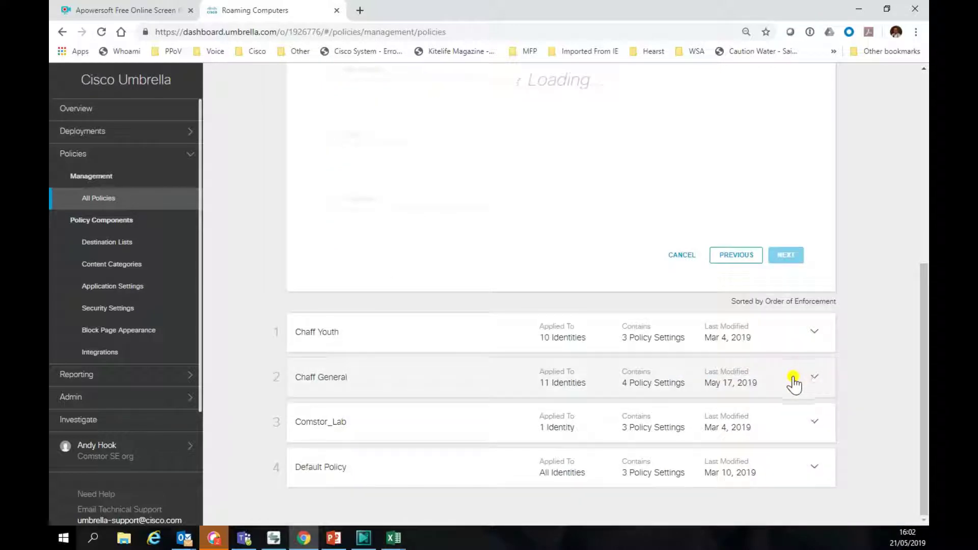
Step: Apply the Custom content setting AJH_CAT_Work, which blocks Gambling, and continue past application controls
scroll(402, 252, up, 3)
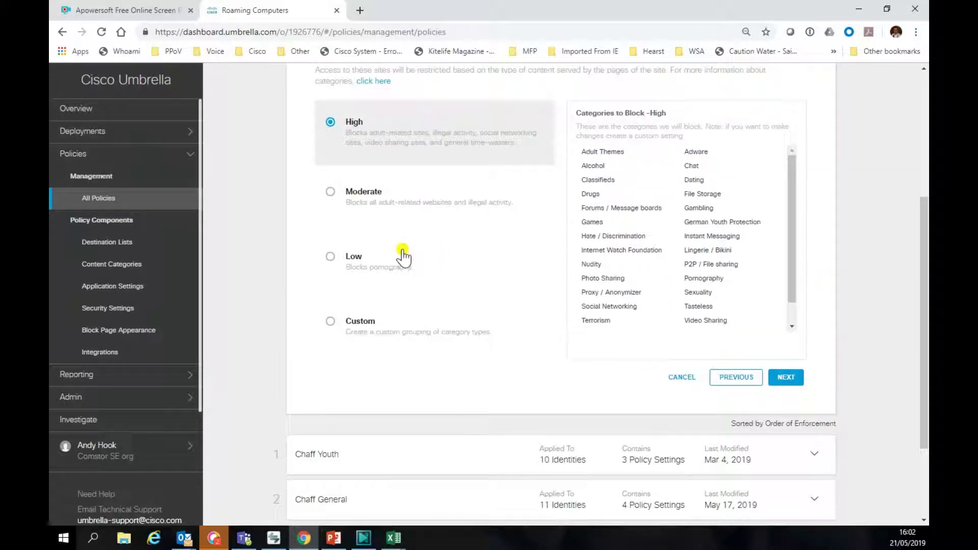
click(332, 321)
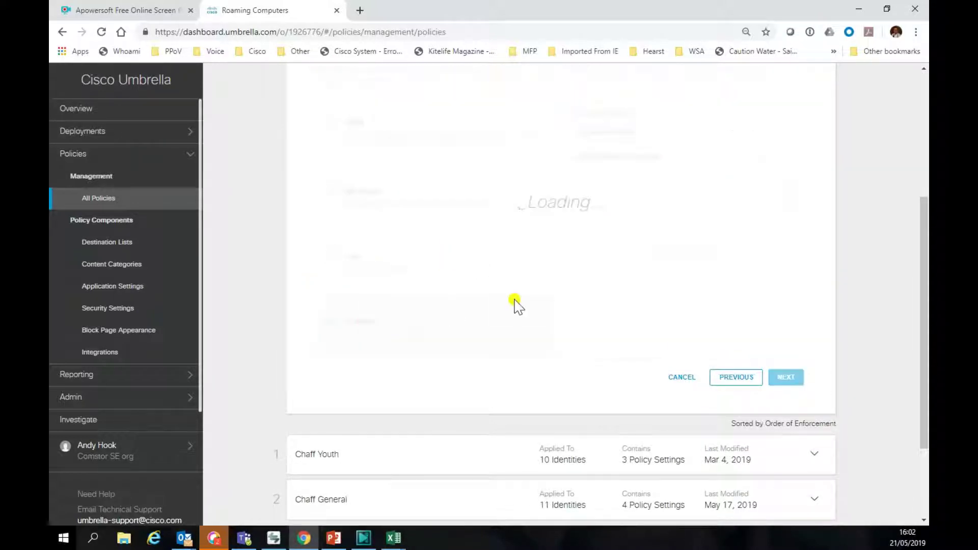
click(730, 131)
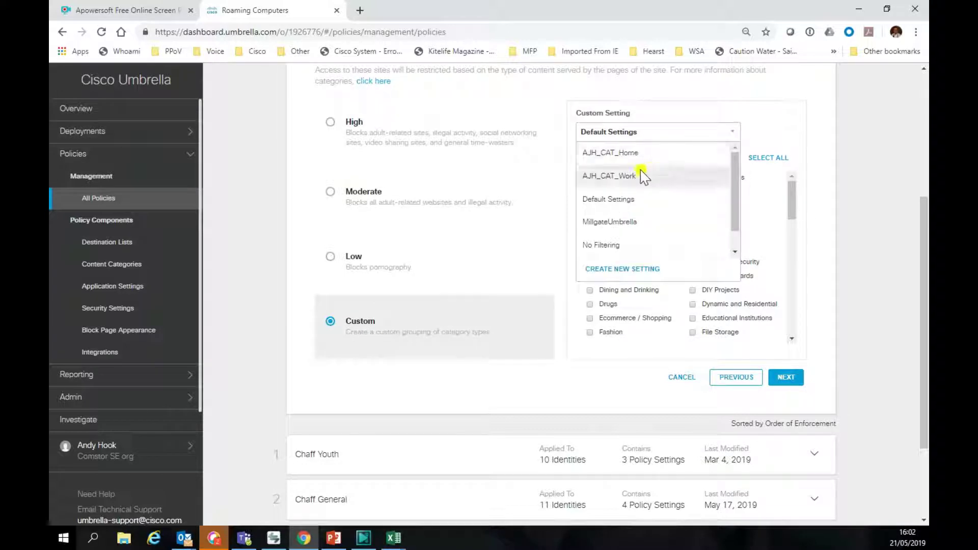
click(631, 175)
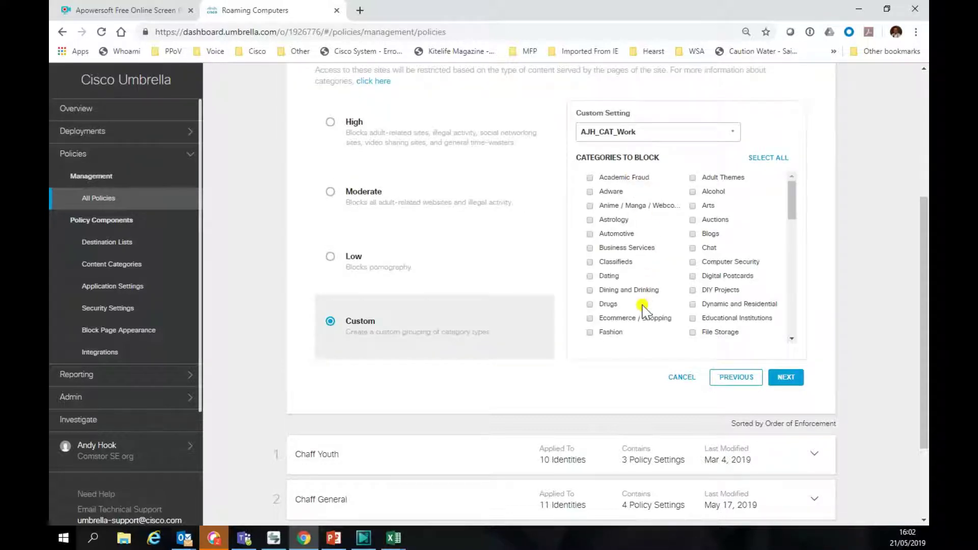
scroll(643, 309, down, 3)
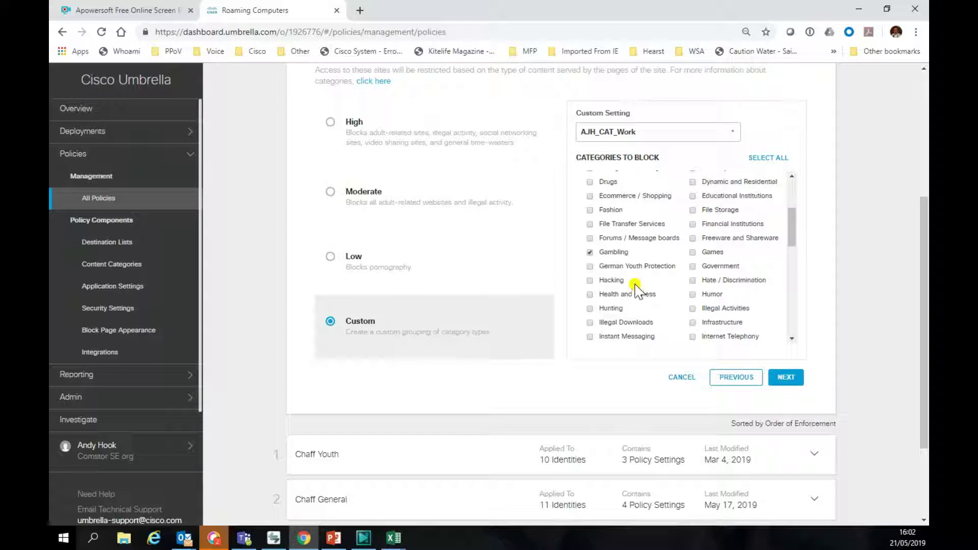
click(787, 379)
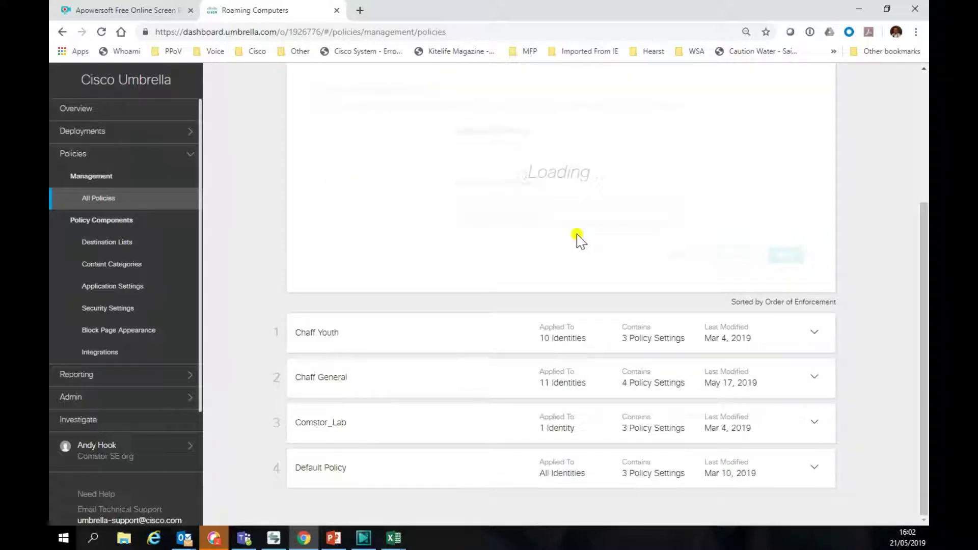
click(788, 421)
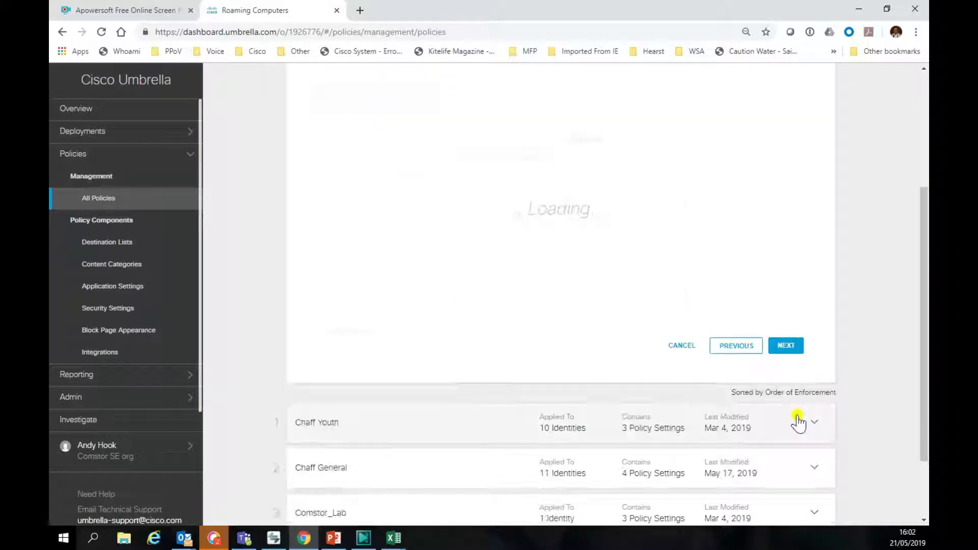
Step: Skip destination lists and apply the custom block page appearance AJH:Block_Page after previewing it
click(787, 347)
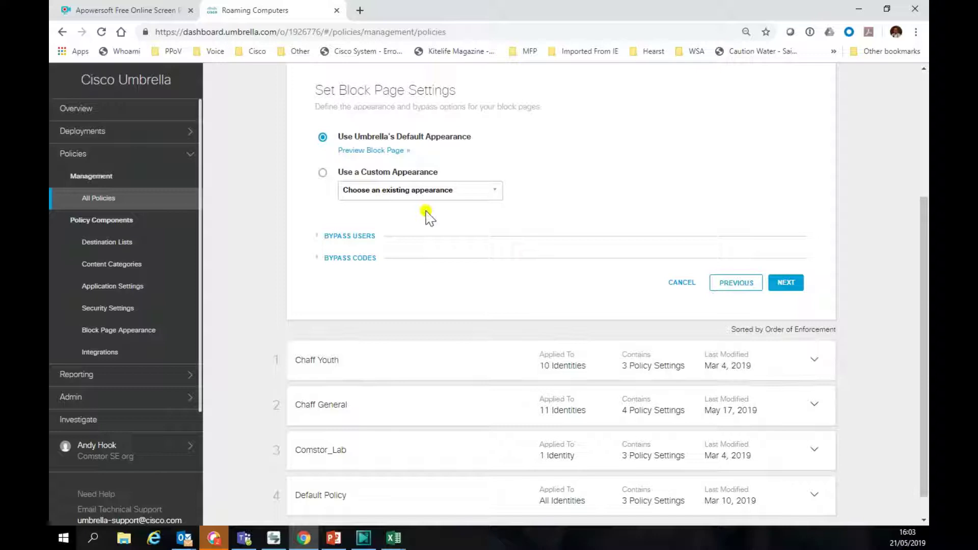
click(323, 174)
click(492, 192)
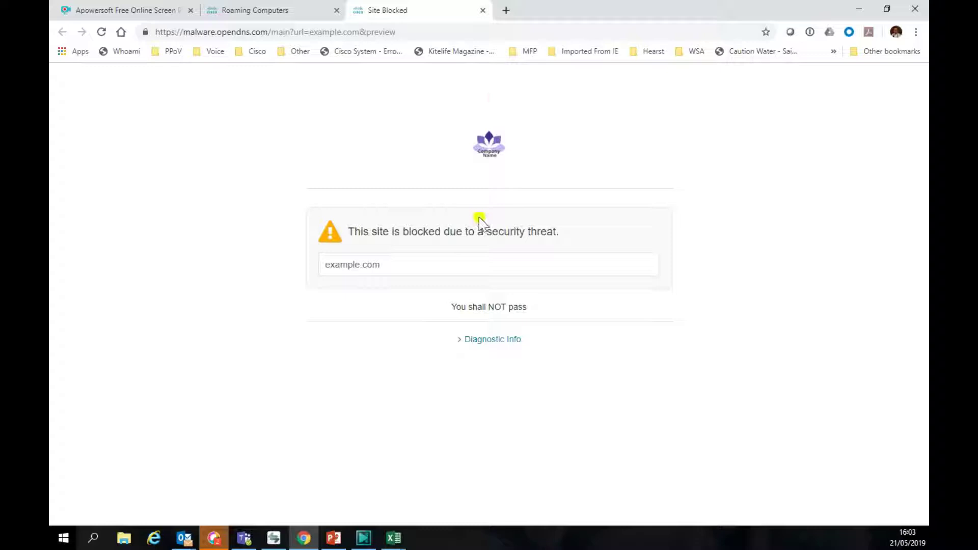
click(483, 11)
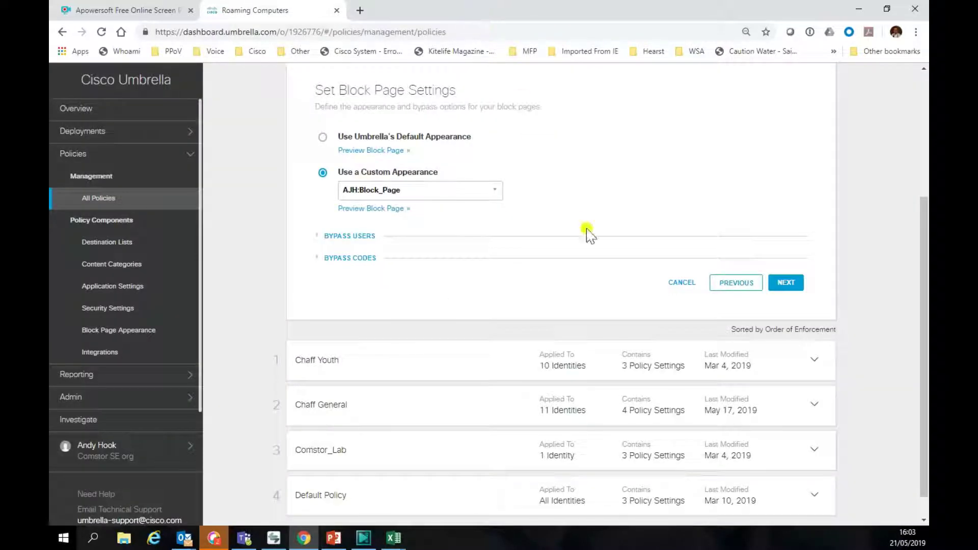
click(788, 282)
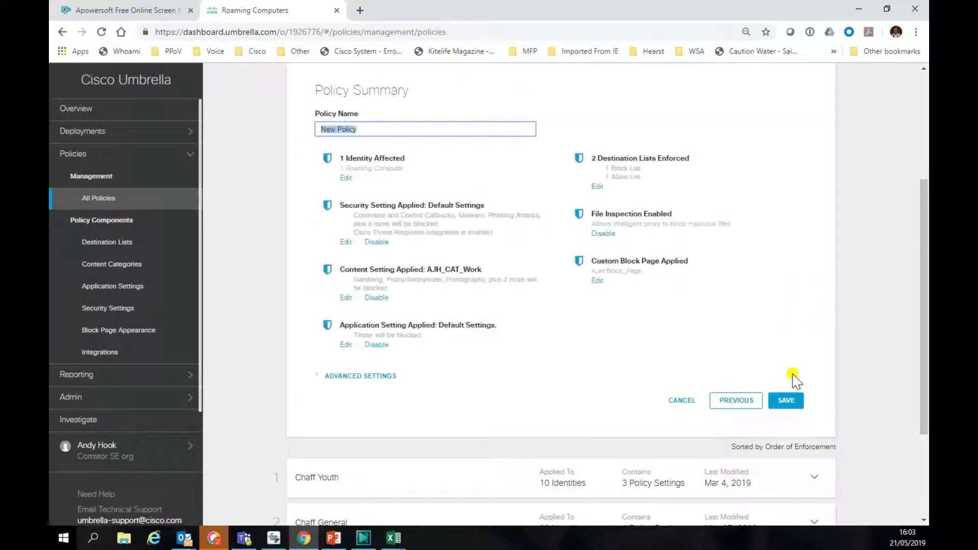
Step: Save the new policy, then rename it to Chaff iMAC and save again
click(789, 400)
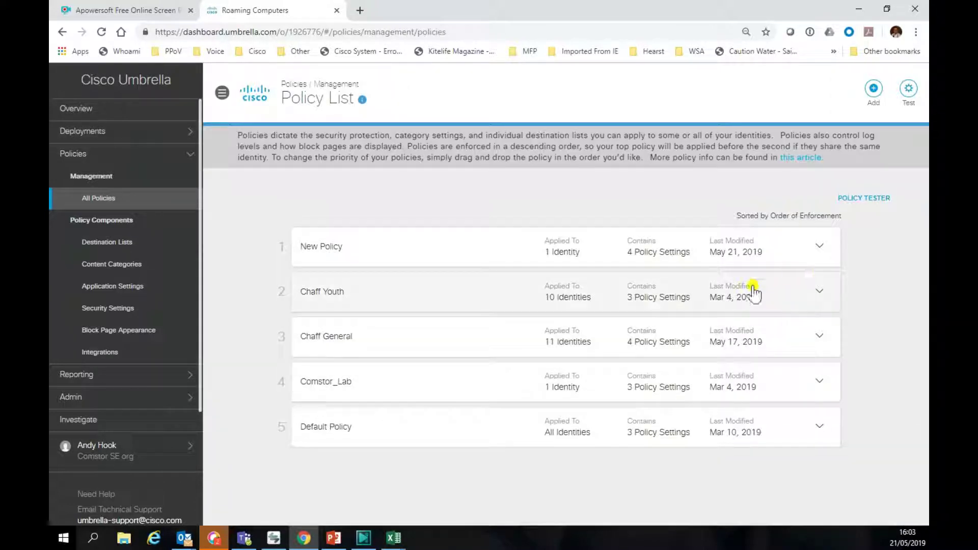
click(324, 251)
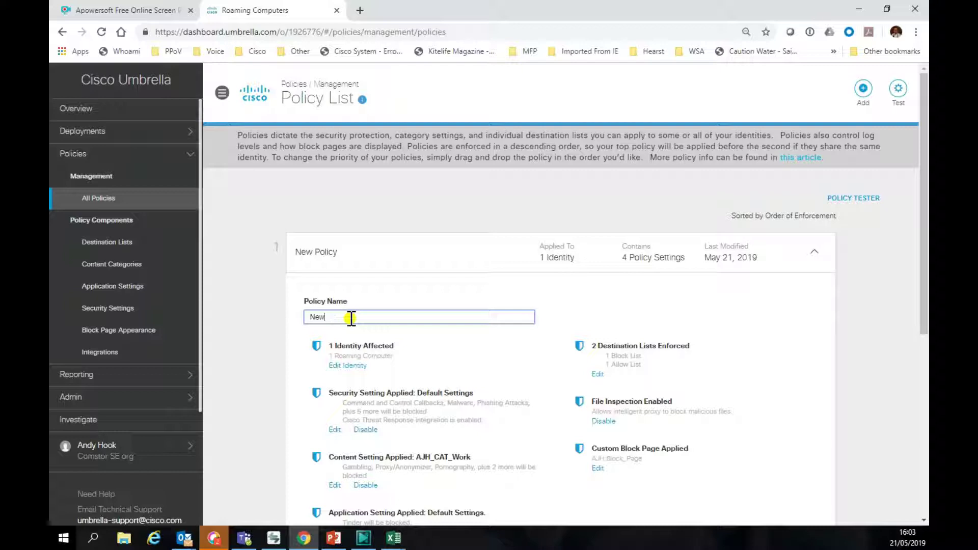
text(Default Policy)
key(ctrl+a)
text(a)
text(haff iMAC)
scroll(659, 376, down, 5)
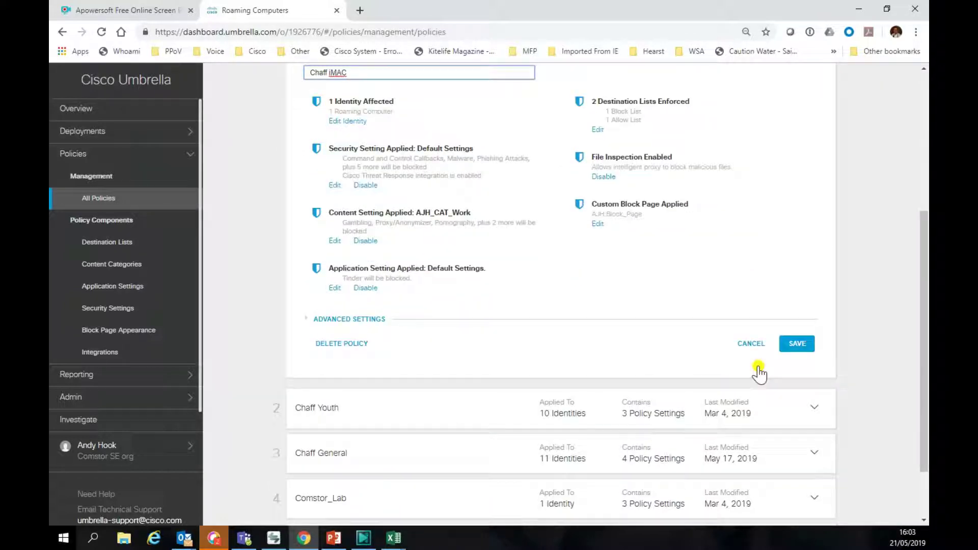
click(790, 342)
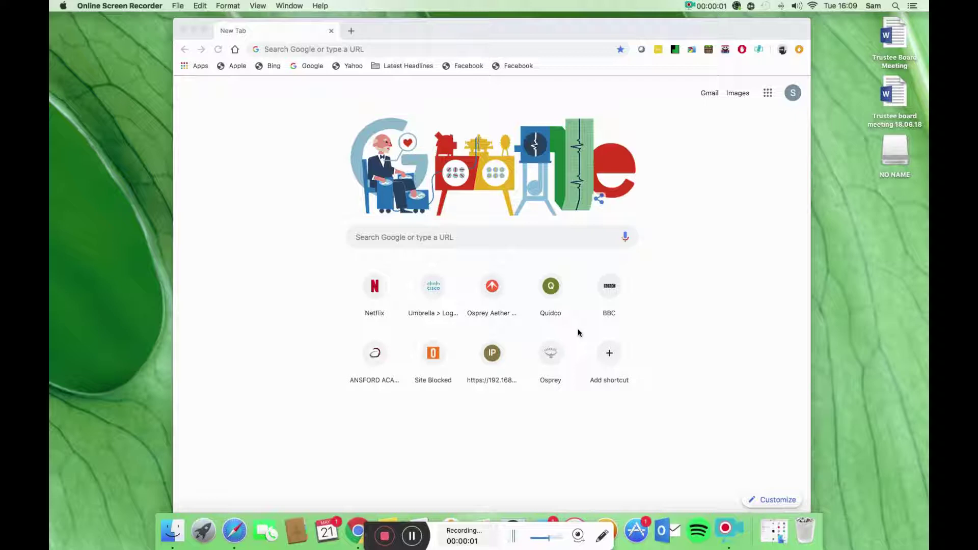
Step: Verify the roaming client is active, then browse to sunbingo.co.uk to get the Gambling block page
click(736, 6)
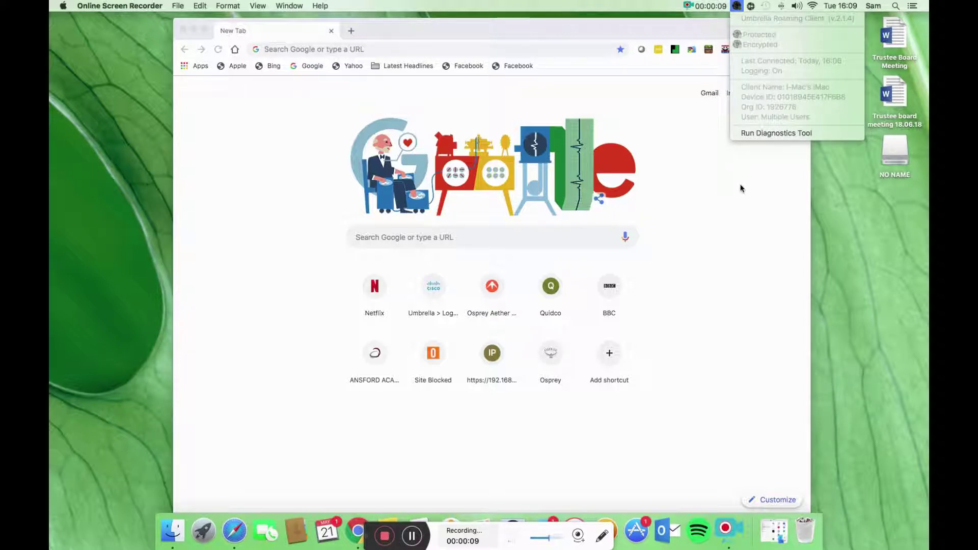
click(371, 49)
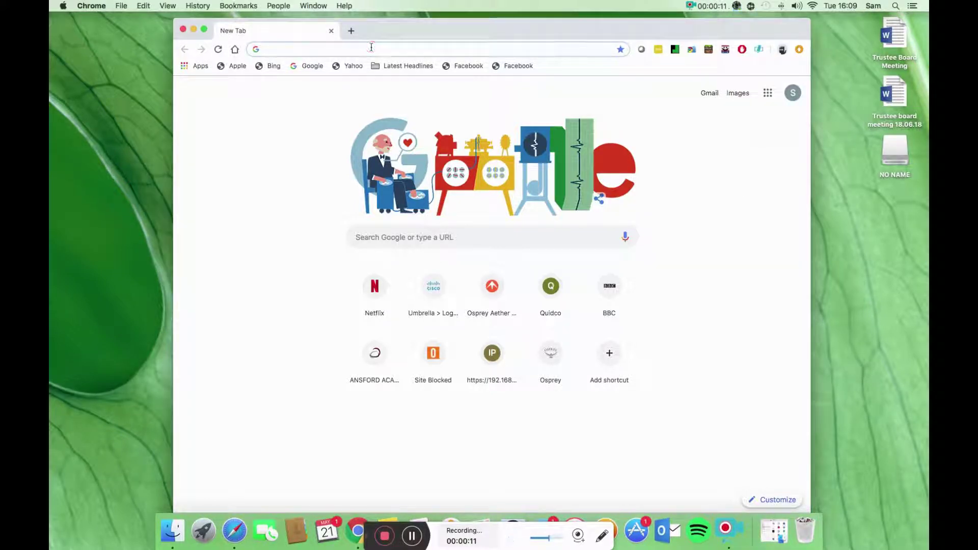
text(sunbingo.)
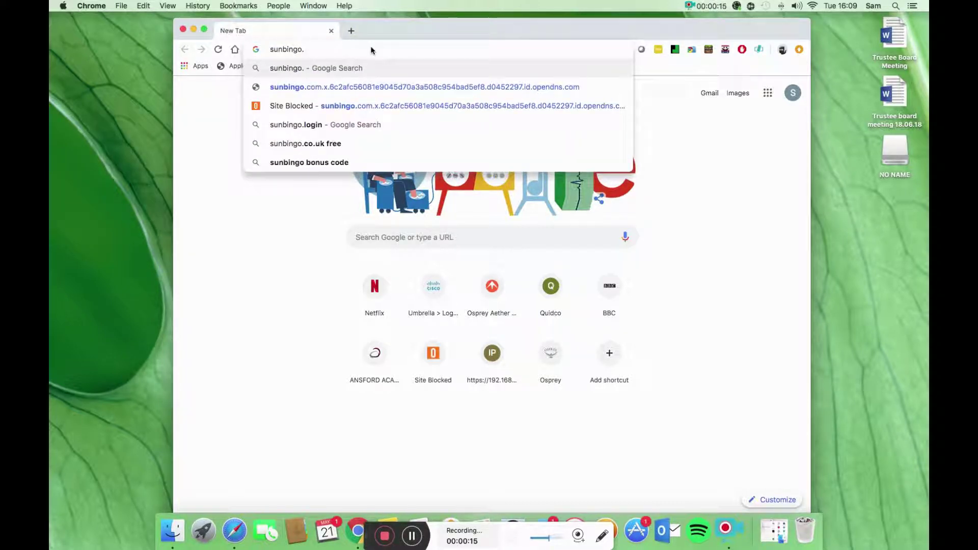
text(co.uk)
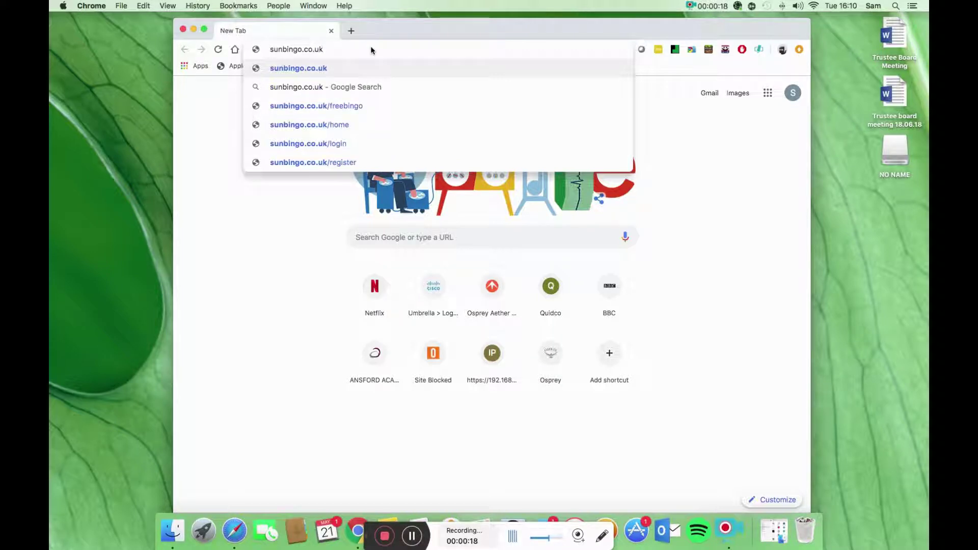
key(Return)
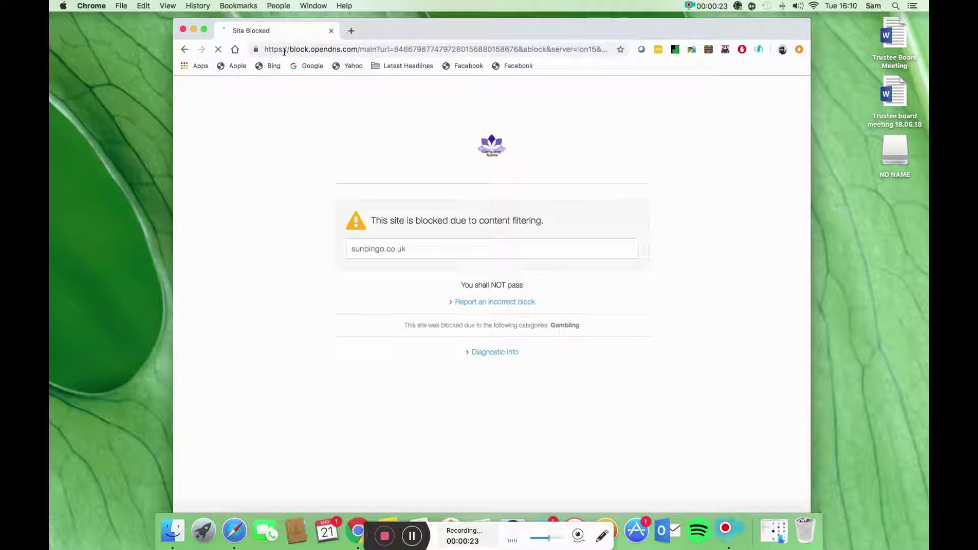
drag(289, 49, 347, 50)
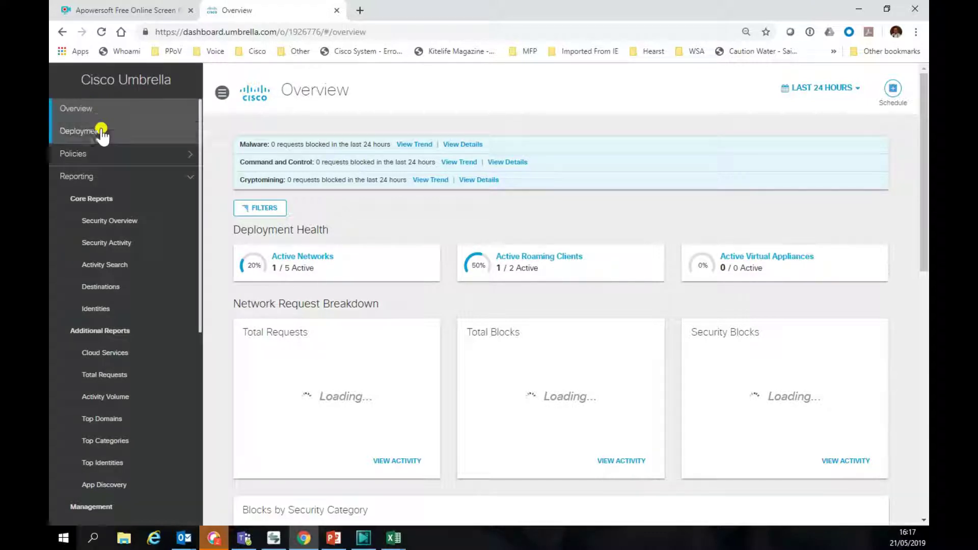
Step: In Activity Search, filter the Identity to i-Mac's iMac using advanced search
click(102, 265)
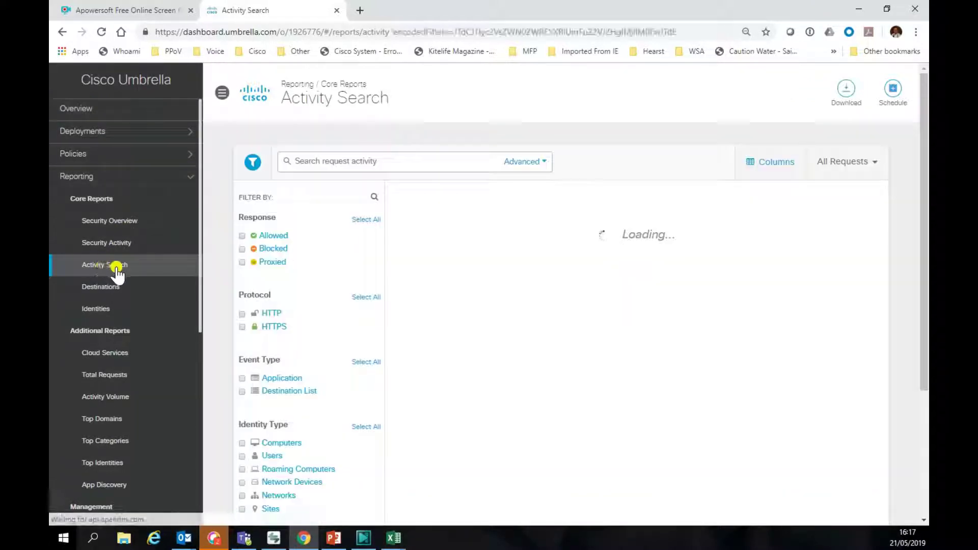
click(523, 161)
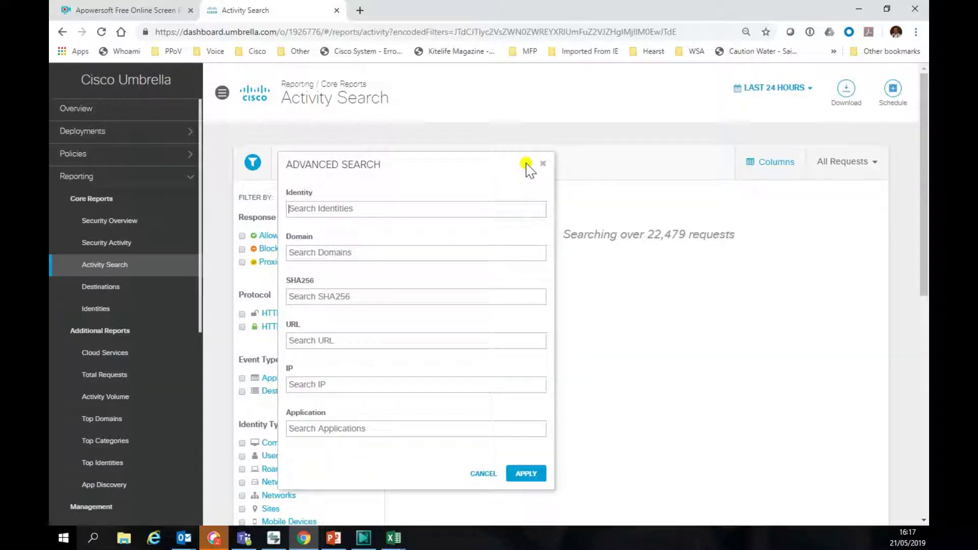
text(im)
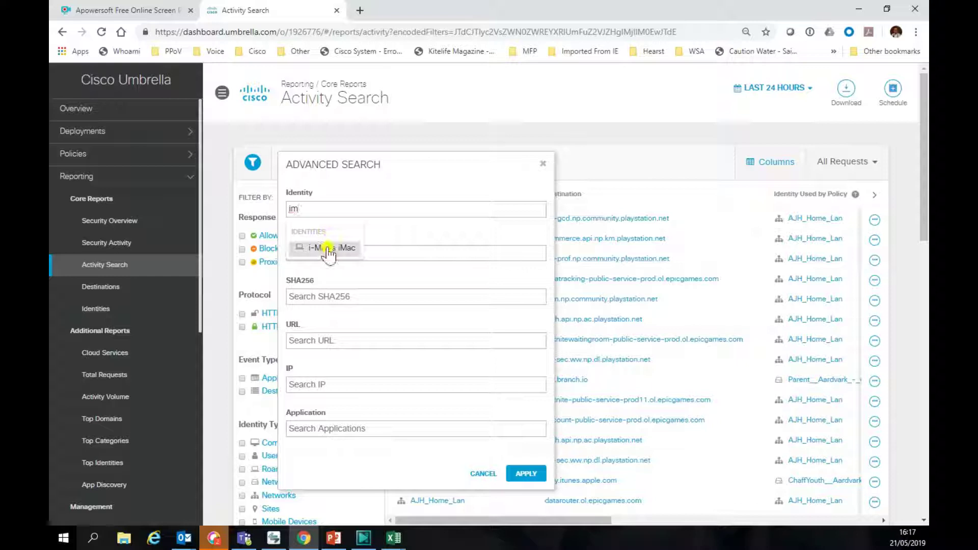
click(328, 247)
click(521, 491)
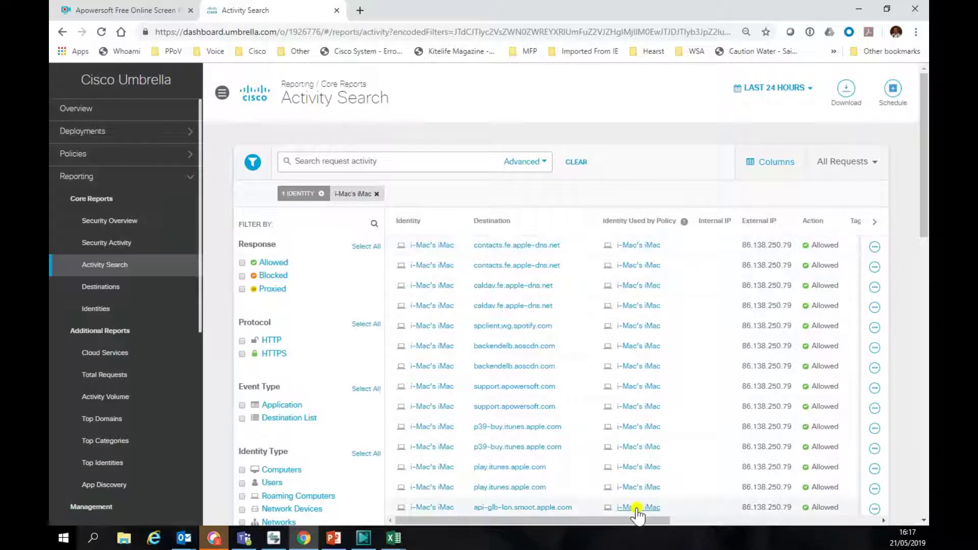
Step: Narrow the iMac's activity results to Blocked requests only
drag(628, 520, 744, 522)
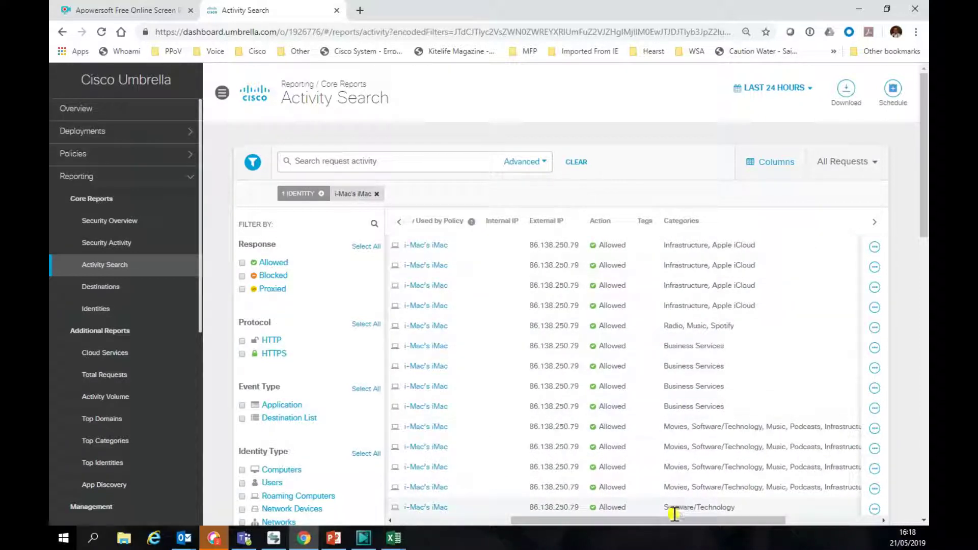
drag(667, 521, 550, 520)
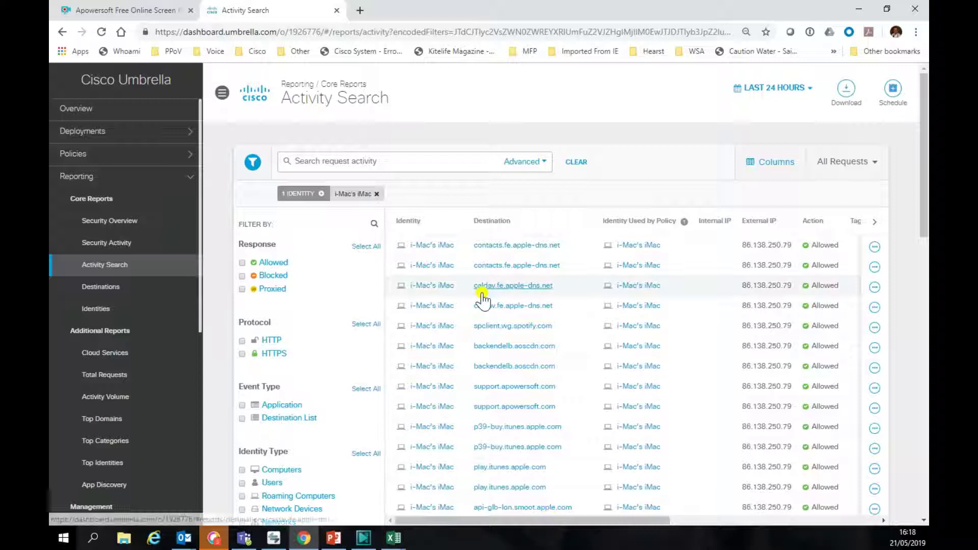
click(242, 276)
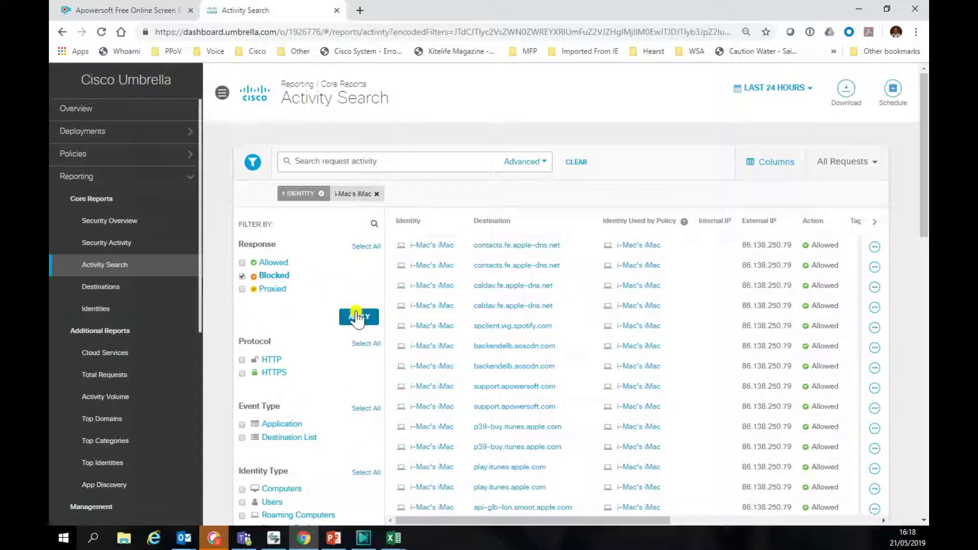
click(357, 318)
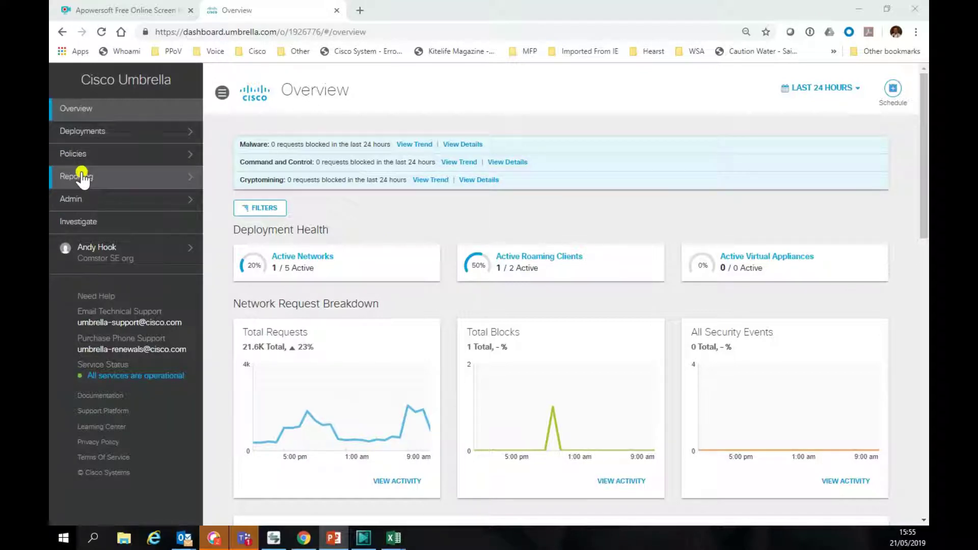
Step: Show Deployments > Roaming Computers, where i-Mac's iMac appears Protected & Encrypted
click(83, 130)
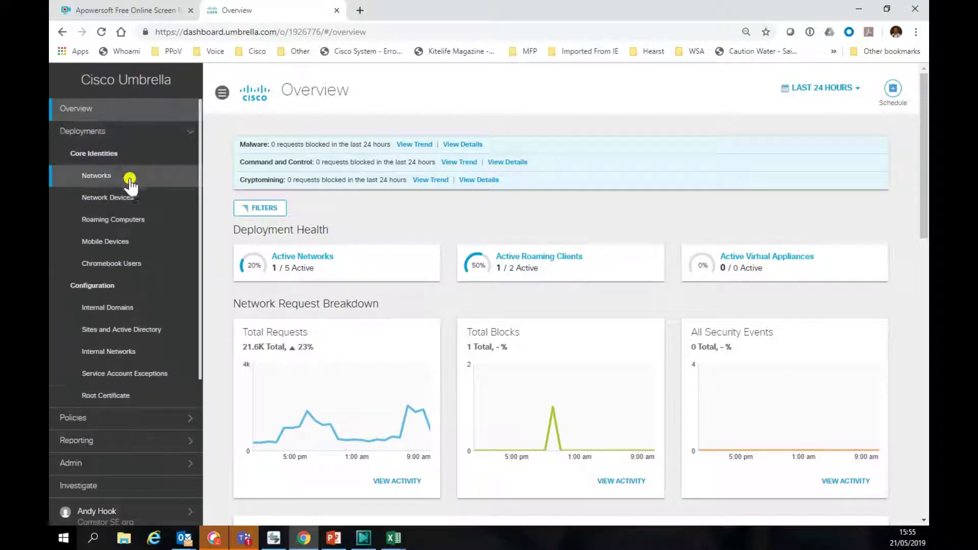
click(99, 218)
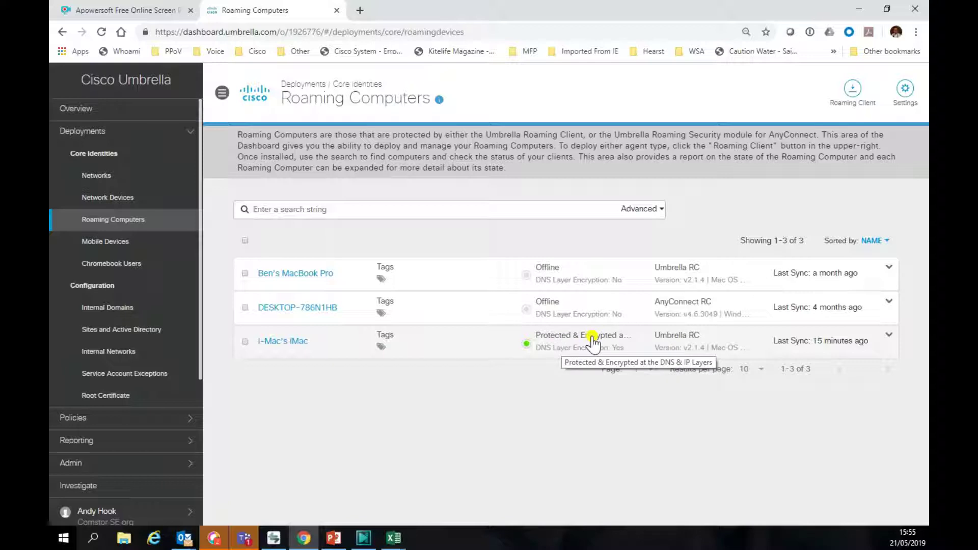
click(73, 418)
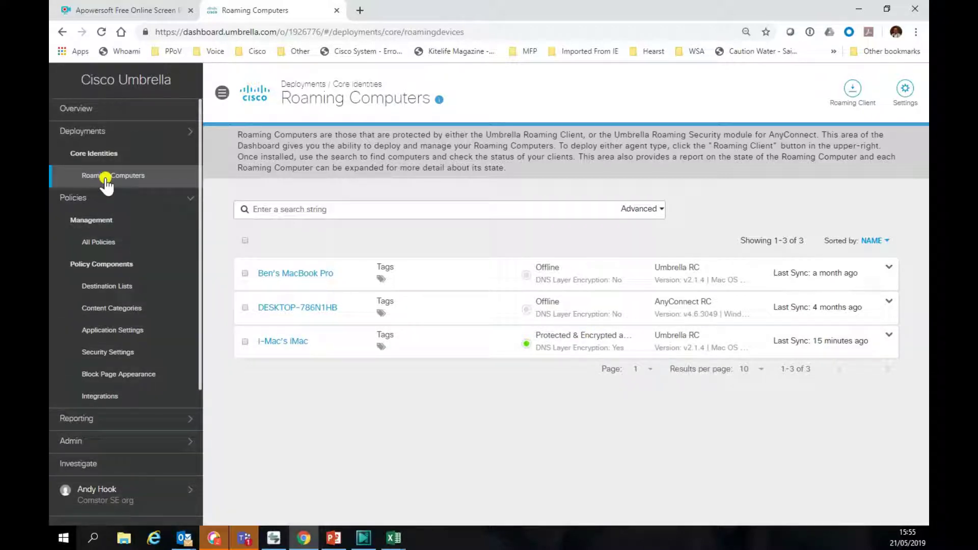
Step: Add a new policy from All Policies targeting only the i-Mac's iMac roaming computer
click(97, 241)
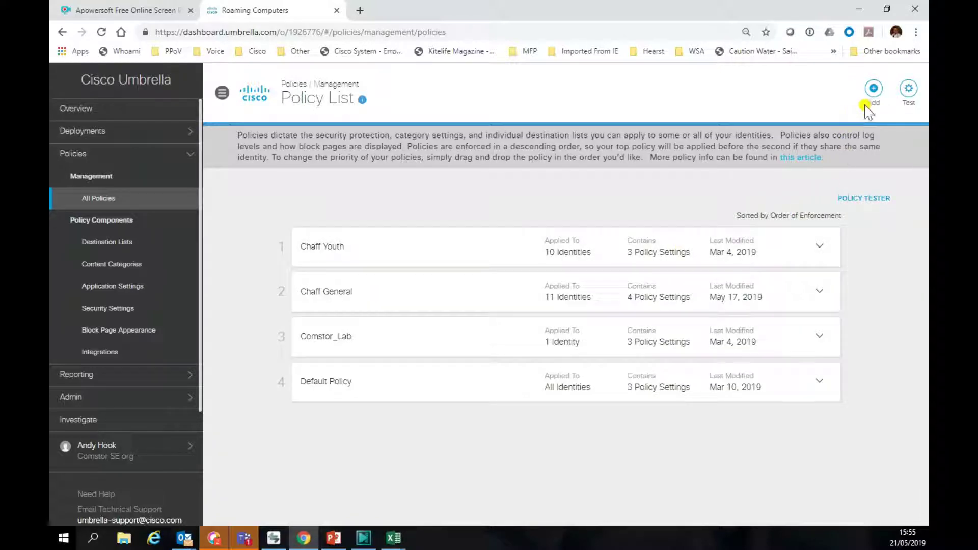
click(872, 90)
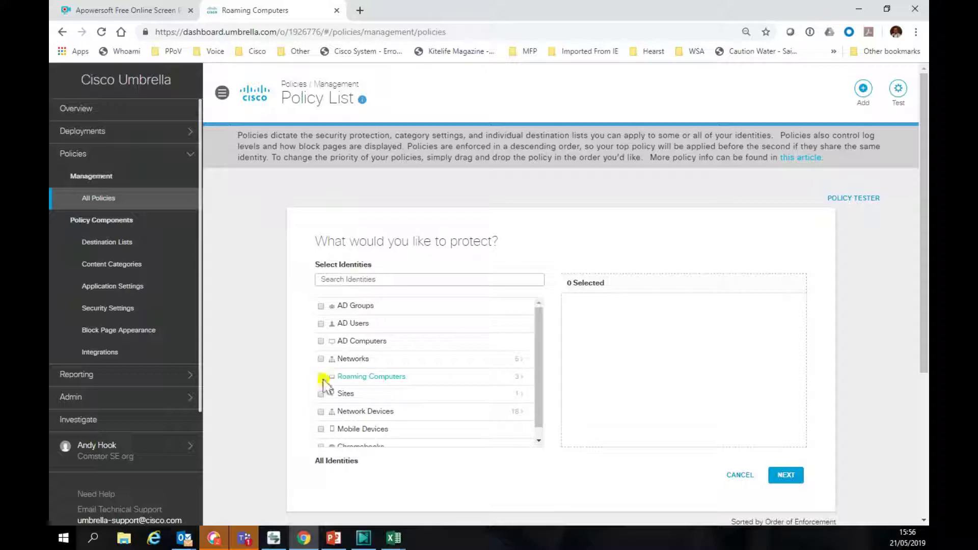
click(519, 378)
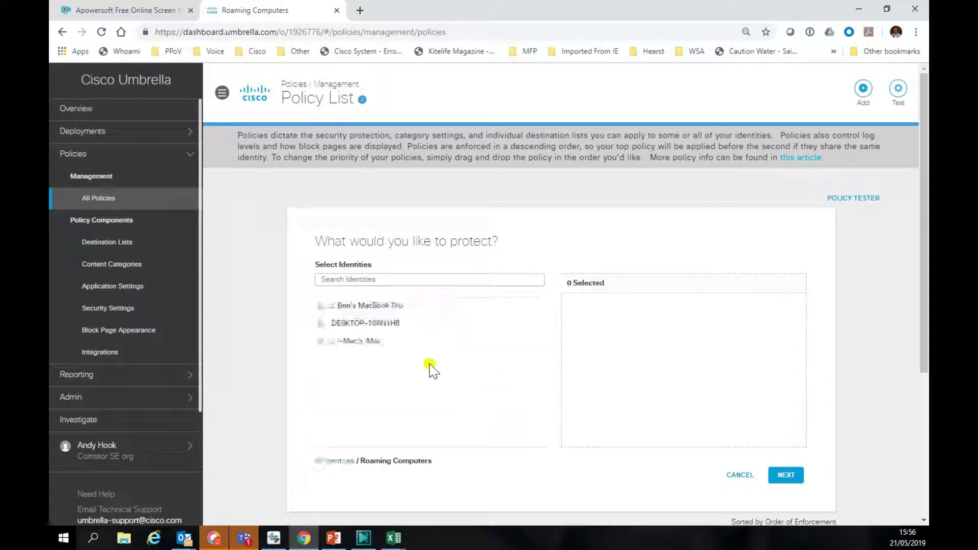
click(319, 341)
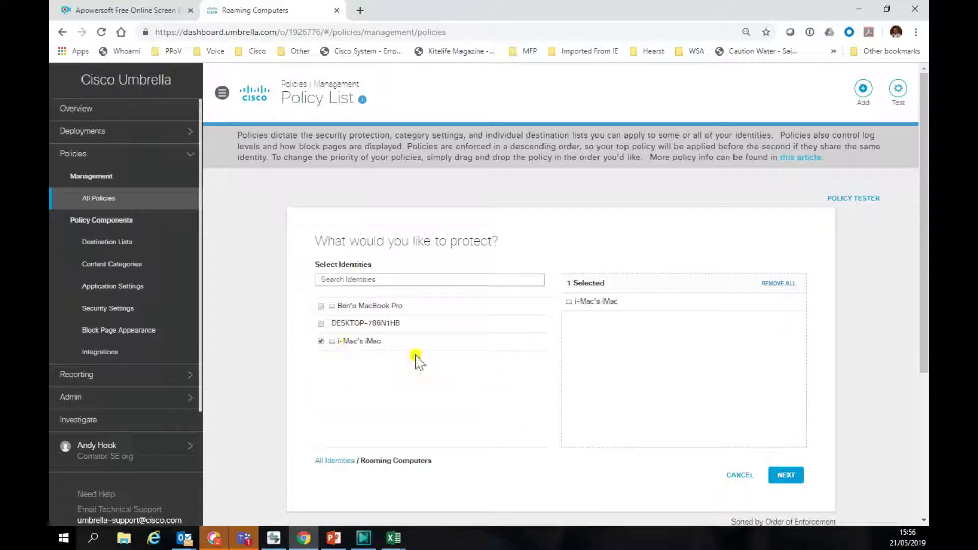
Step: Keep all five components enabled and review Advanced Settings: Intelligent Proxy on, Log All Requests
click(783, 475)
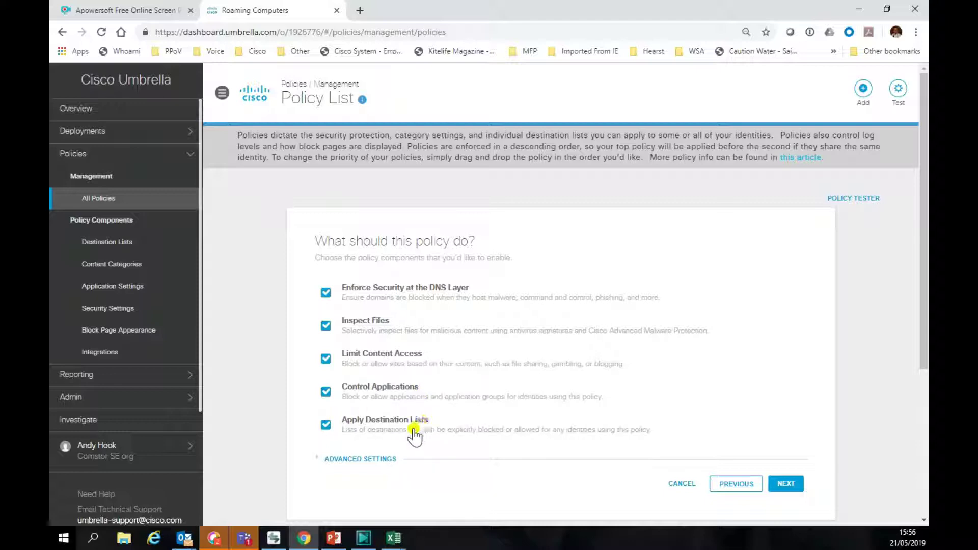
click(368, 460)
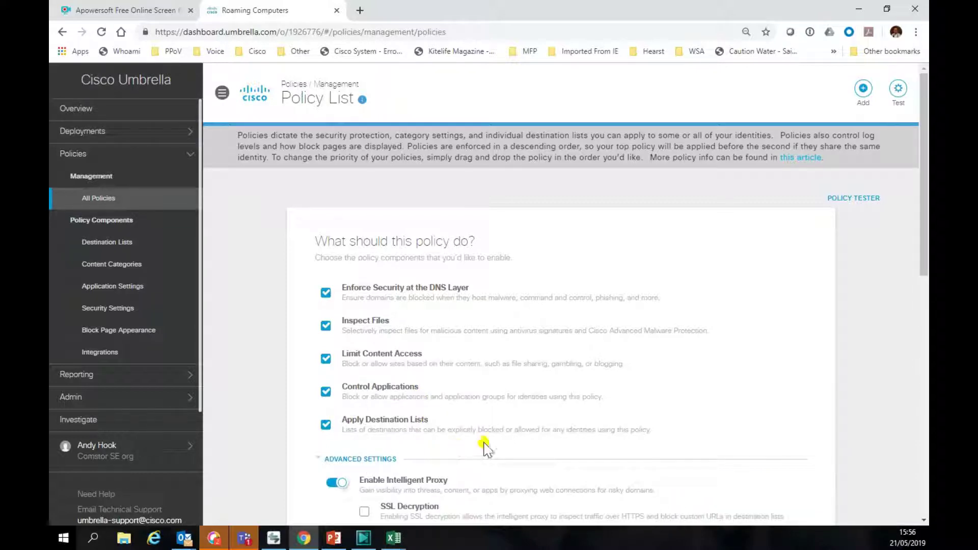
scroll(574, 437, down, 3)
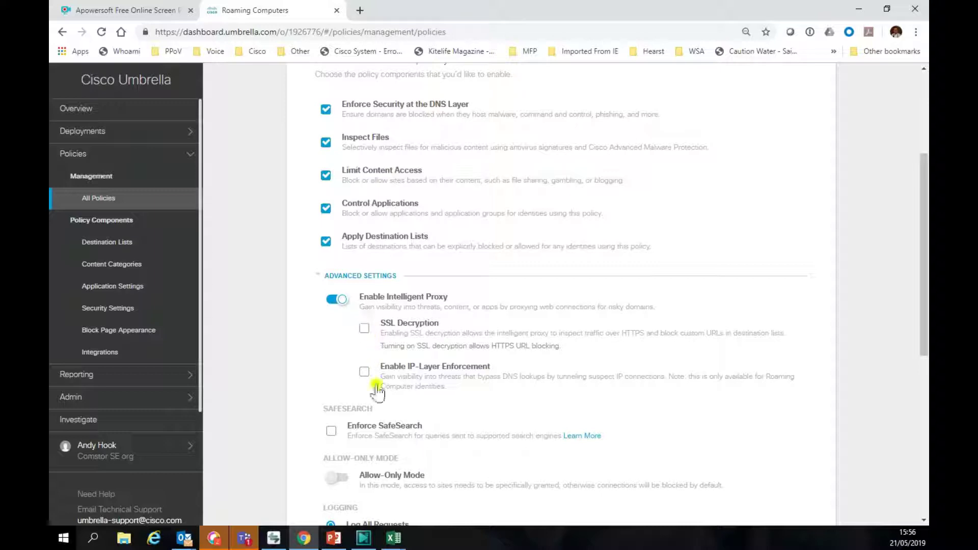
scroll(392, 432, down, 3)
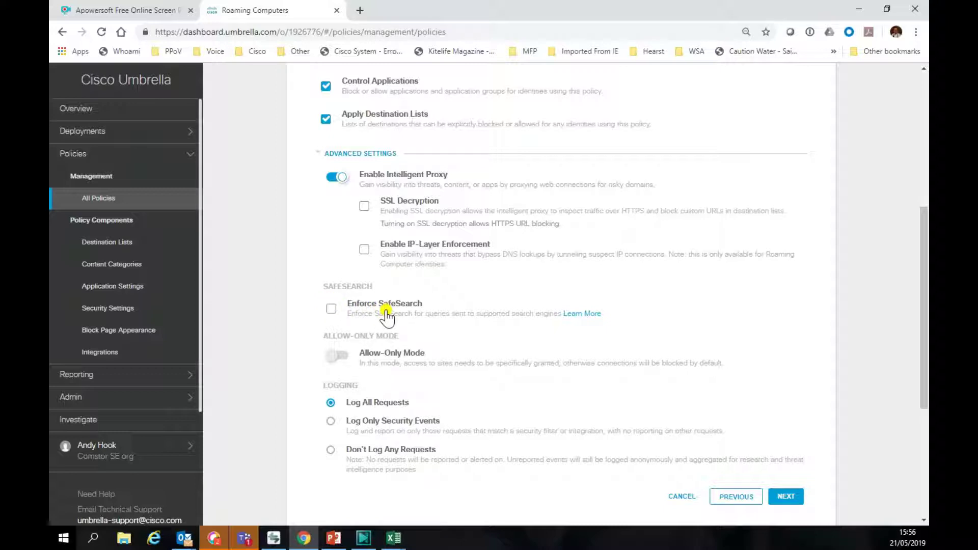
Step: Review Security Settings with Default Settings blocking eight categories, Malware through Cryptomining
click(788, 498)
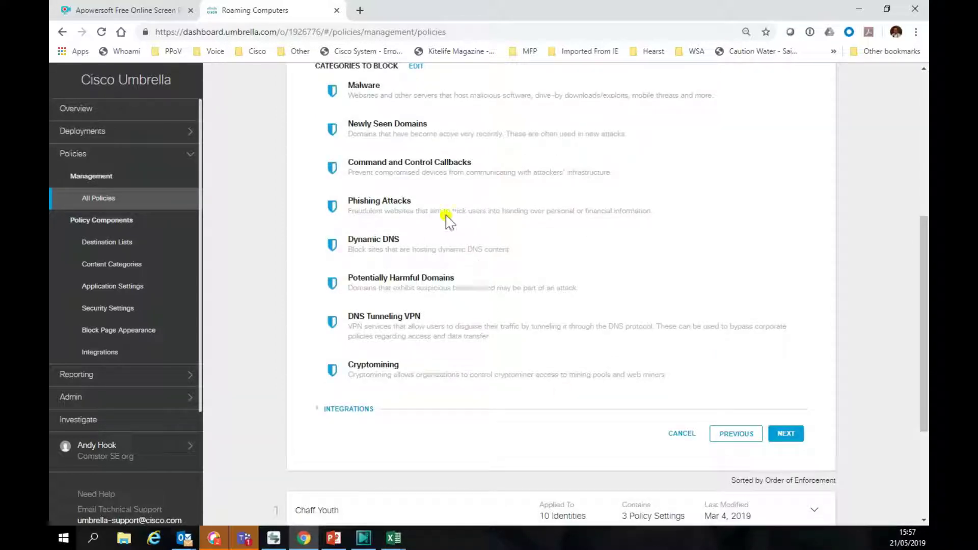
scroll(393, 186, up, 2)
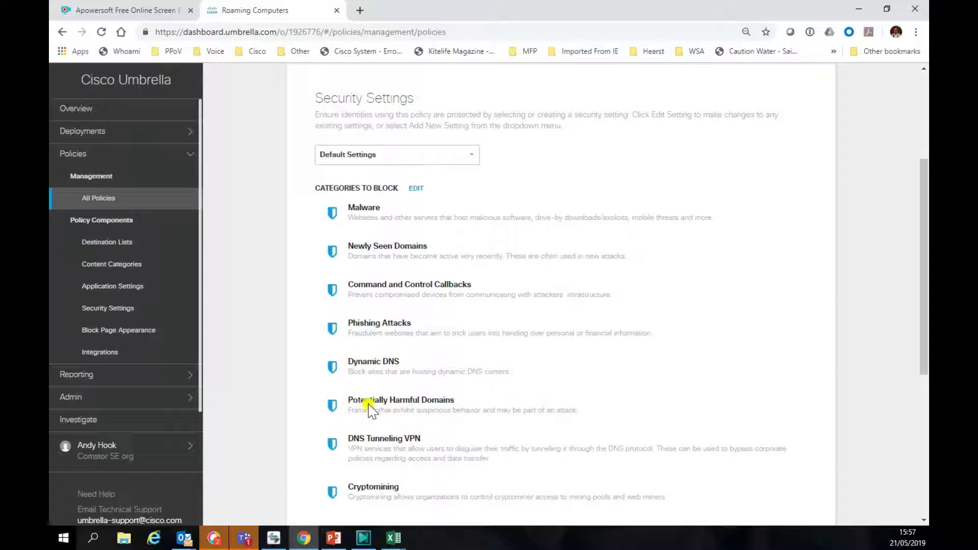
scroll(450, 414, down, 2)
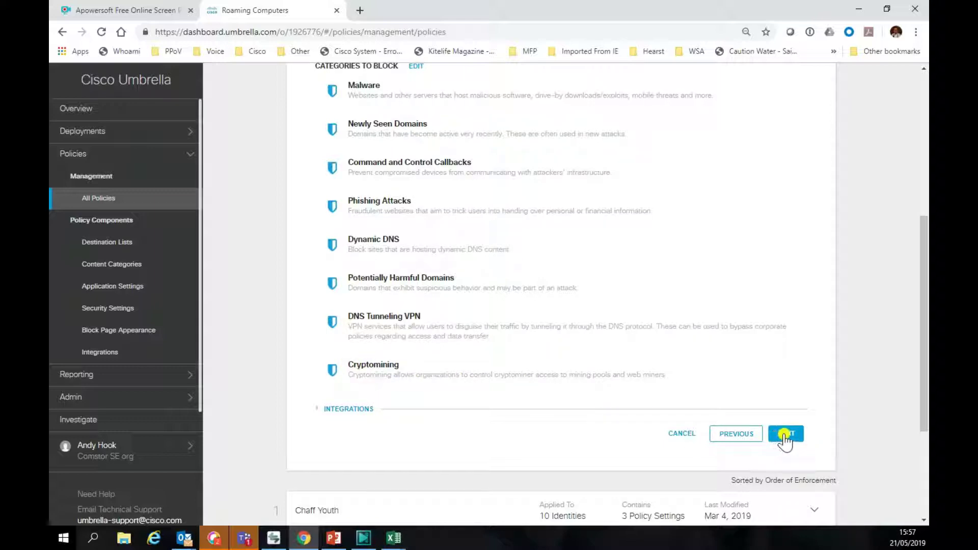
Step: Switch content filtering to the Custom AJH_CAT_Work setting and confirm Gambling is blocked
click(783, 435)
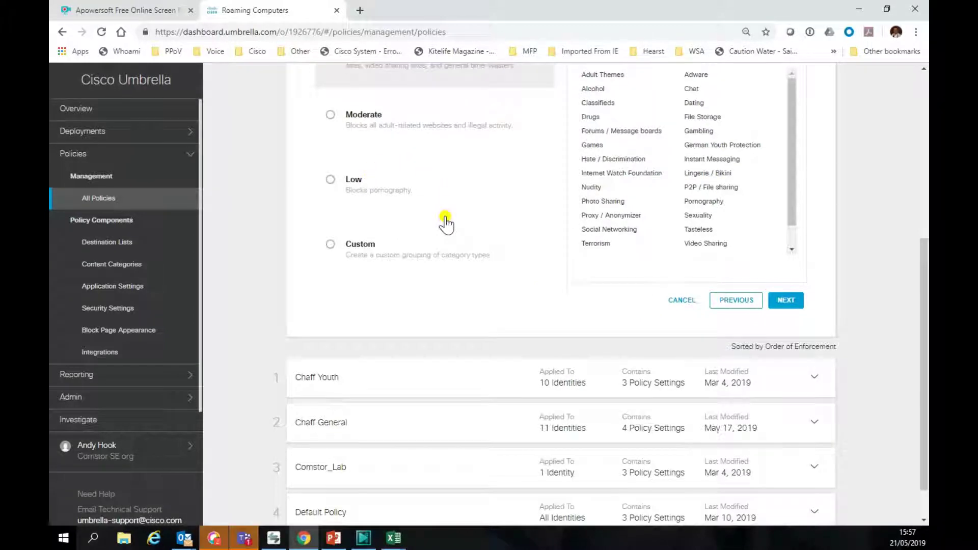
scroll(446, 219, up, 2)
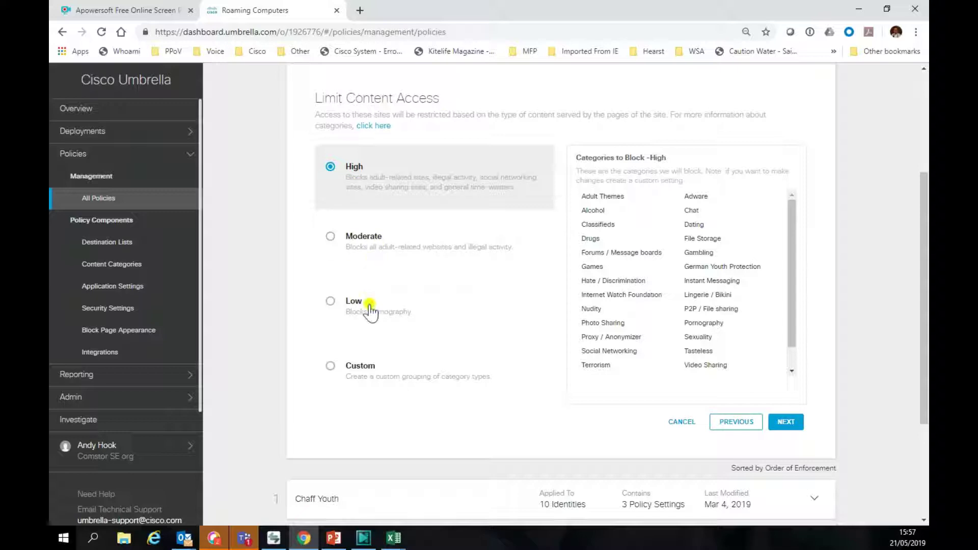
click(330, 366)
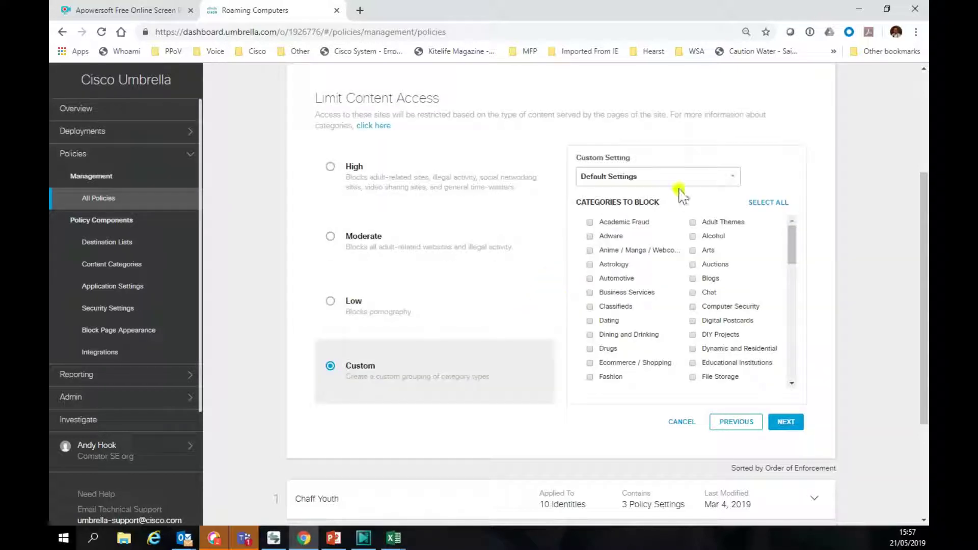
click(734, 176)
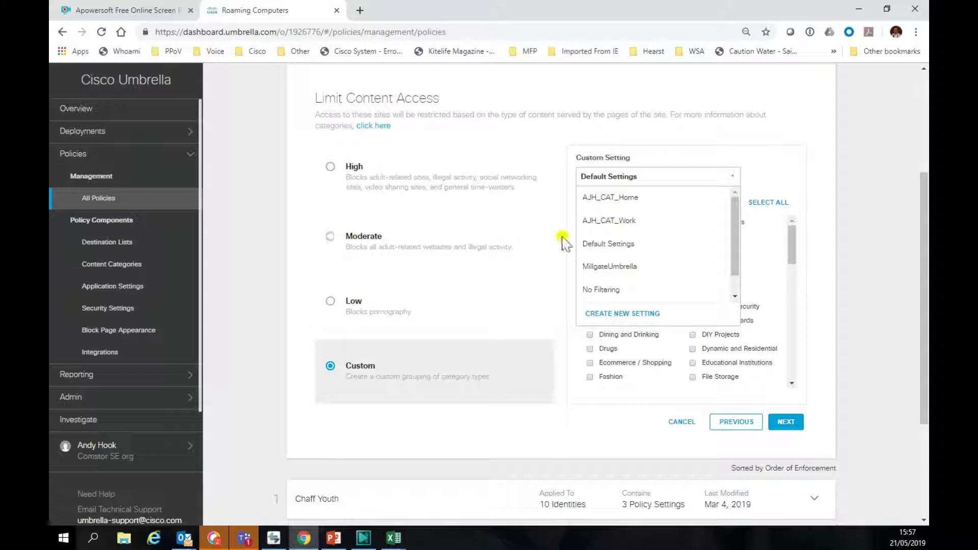
click(613, 223)
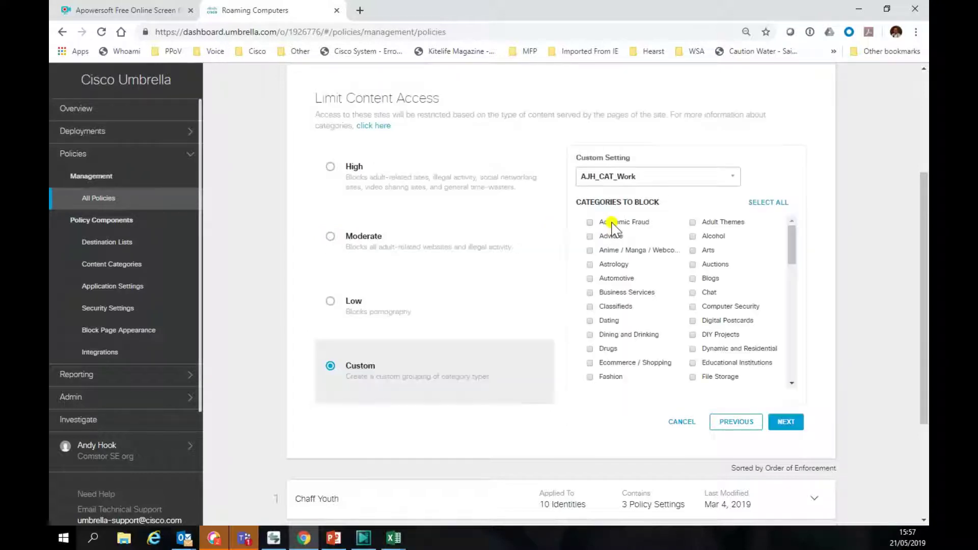
scroll(651, 257, down, 3)
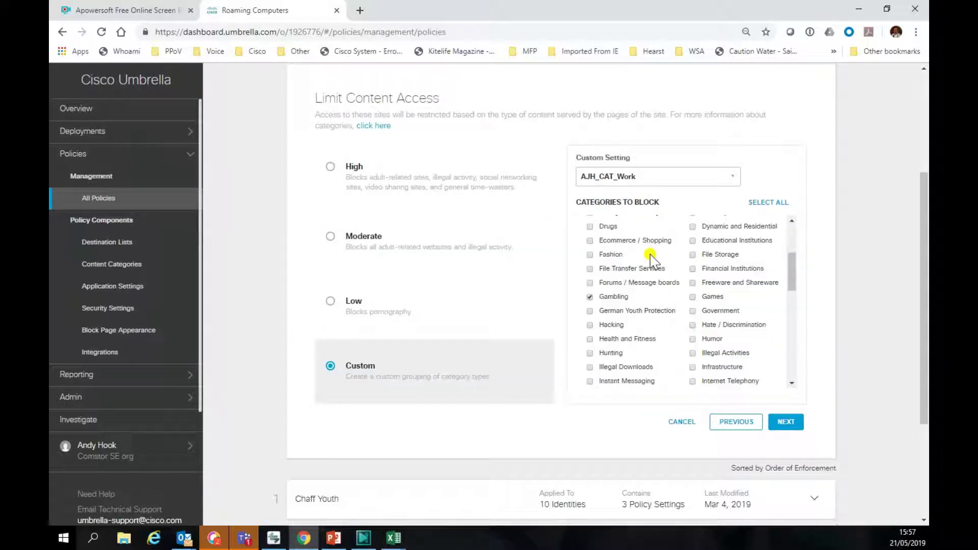
scroll(651, 257, down, 6)
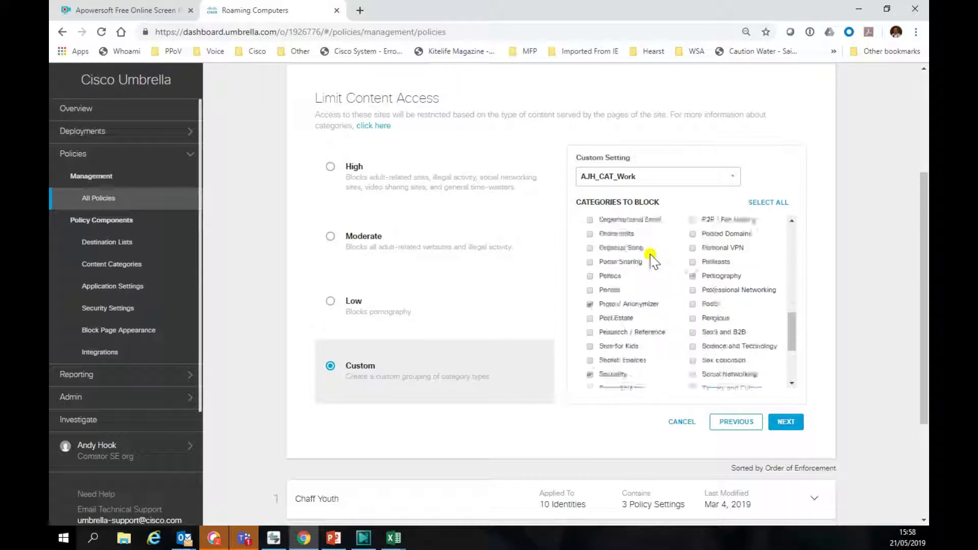
scroll(652, 259, down, 3)
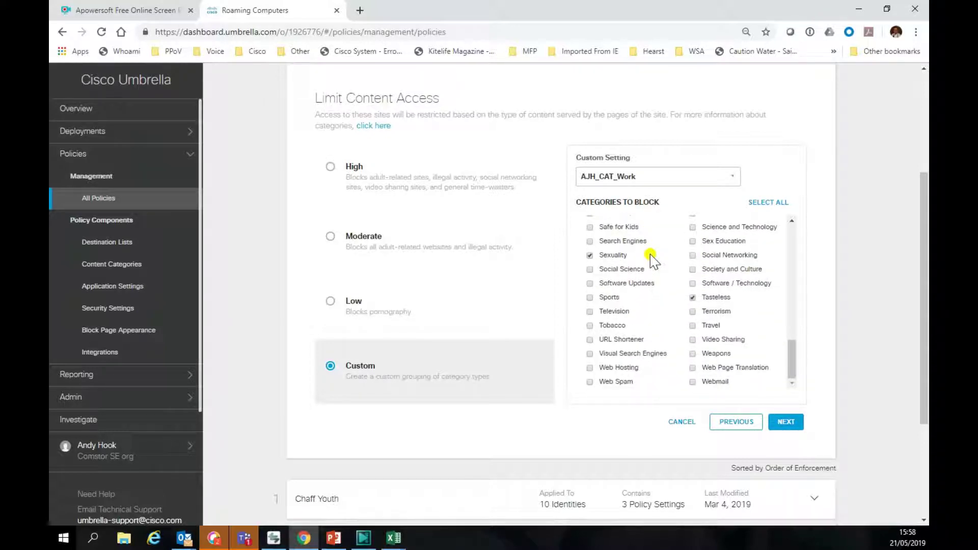
scroll(652, 260, up, 3)
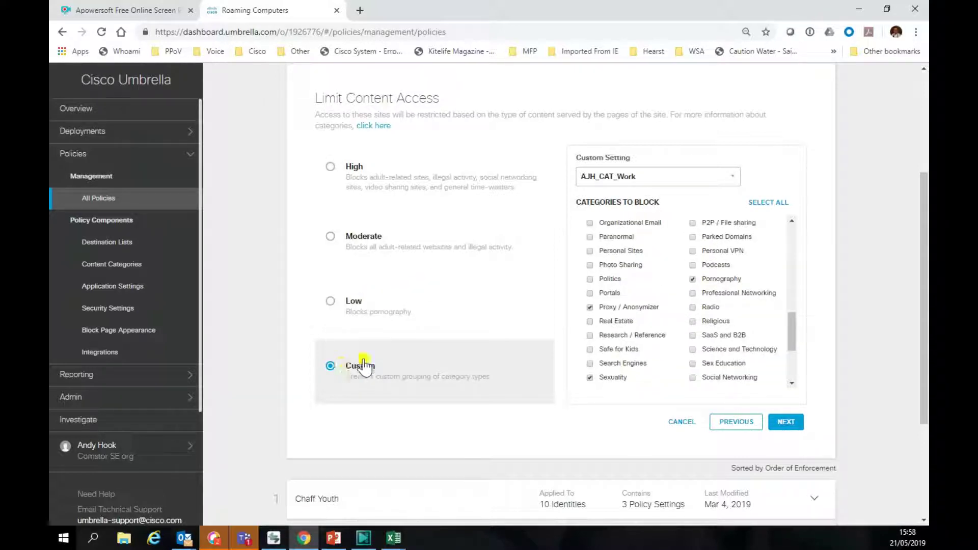
scroll(642, 277, up, 1)
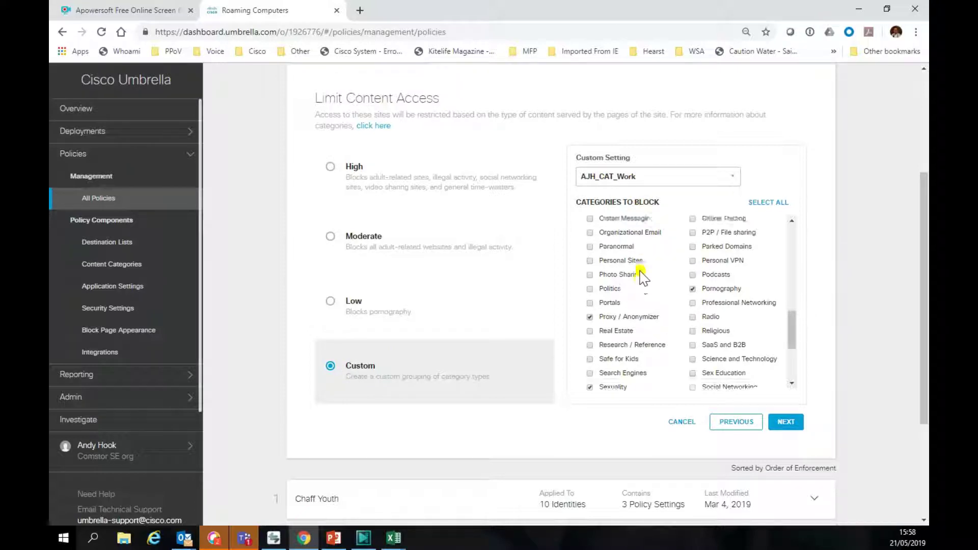
scroll(643, 278, up, 10)
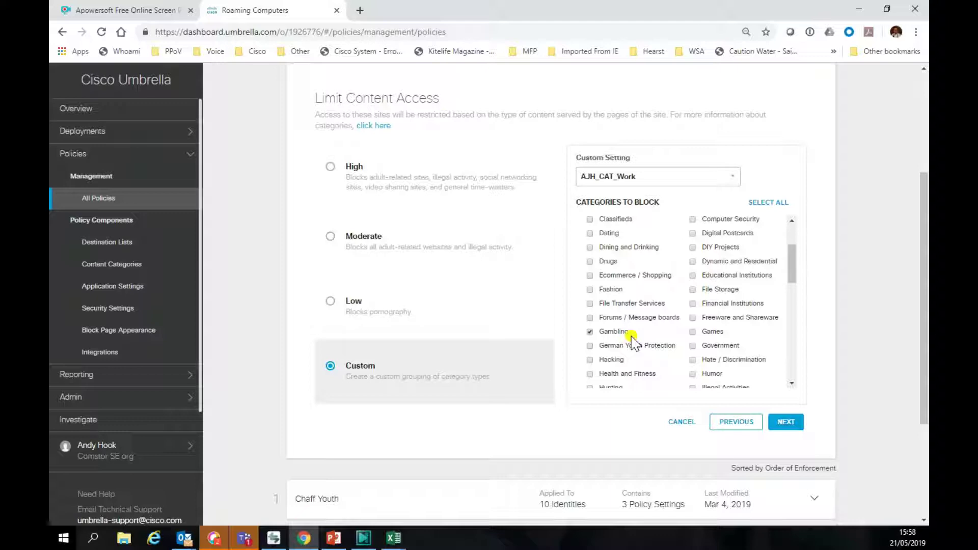
scroll(634, 341, down, 5)
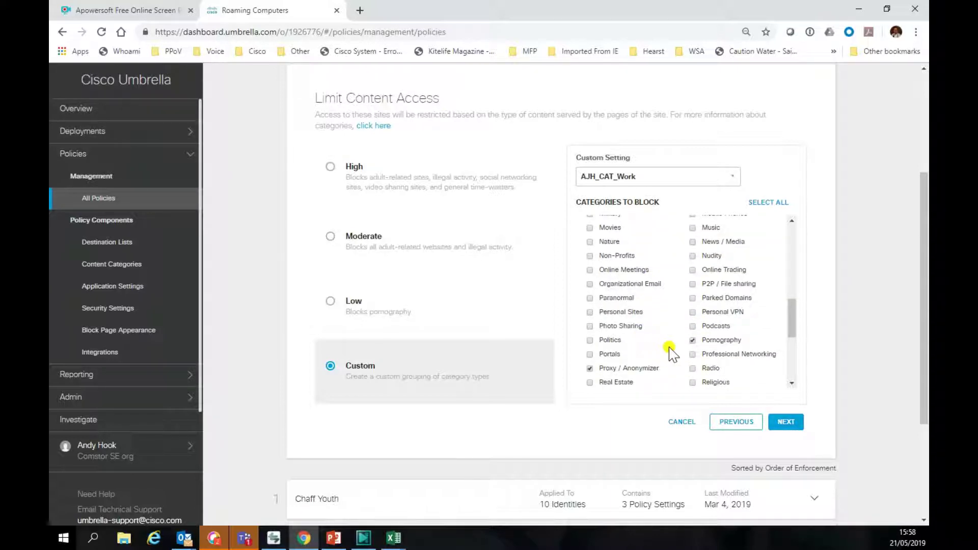
Step: Keep Default application settings and the Global Allow and Block destination lists
click(785, 423)
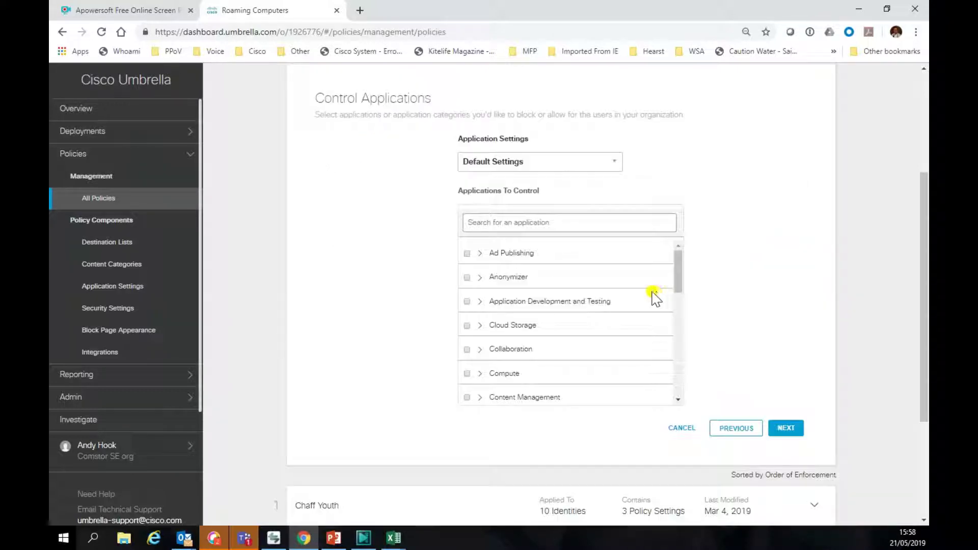
click(794, 429)
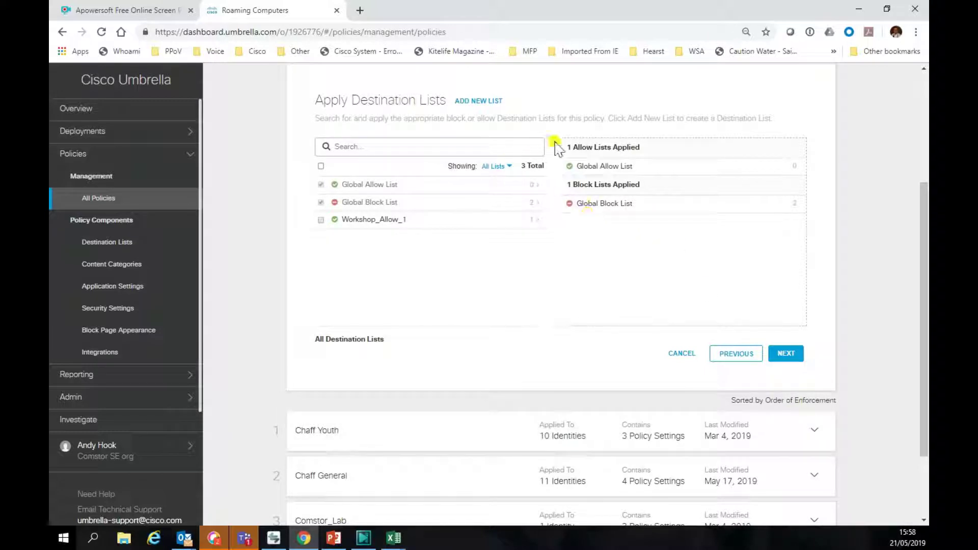
click(789, 353)
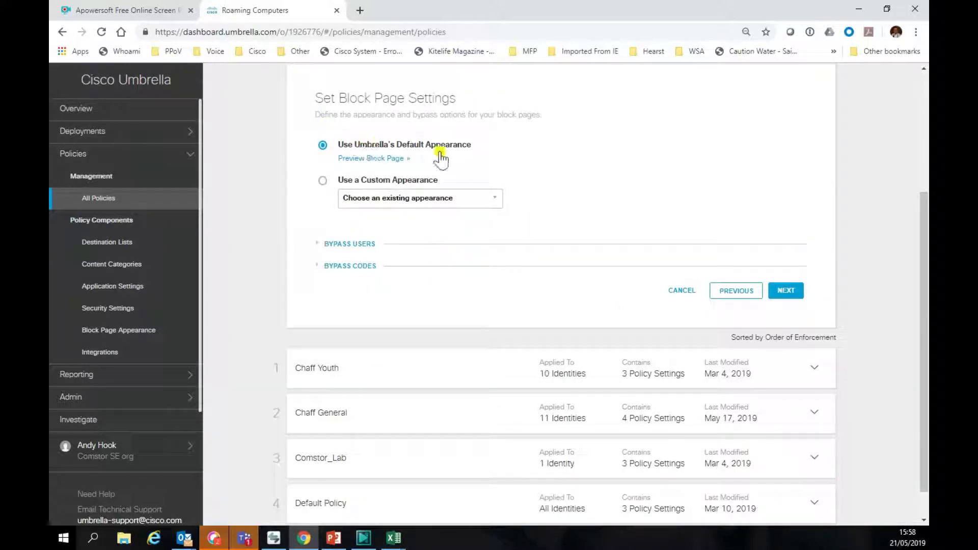
Step: Name the policy 'Chaff iMac' on the summary page and save it
click(785, 290)
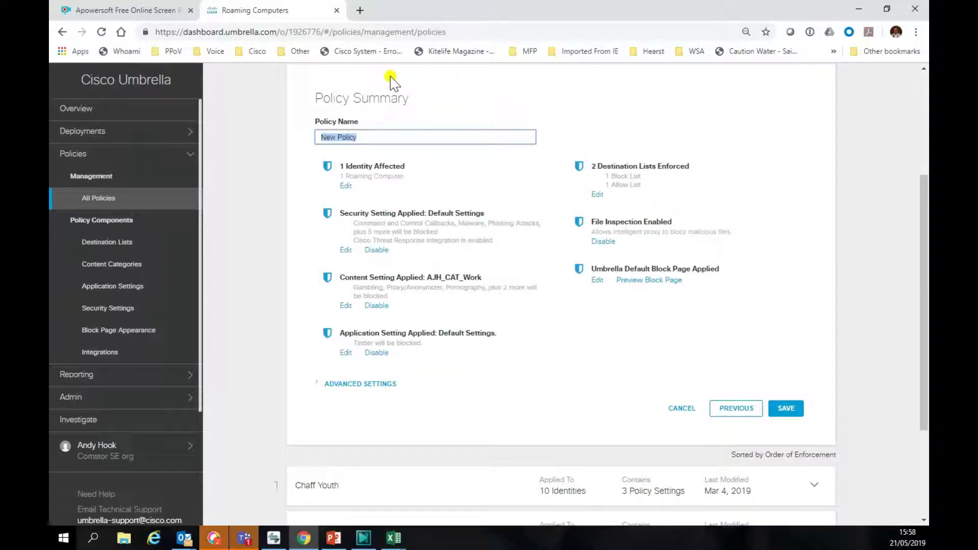
text(che)
click(324, 140)
click(787, 409)
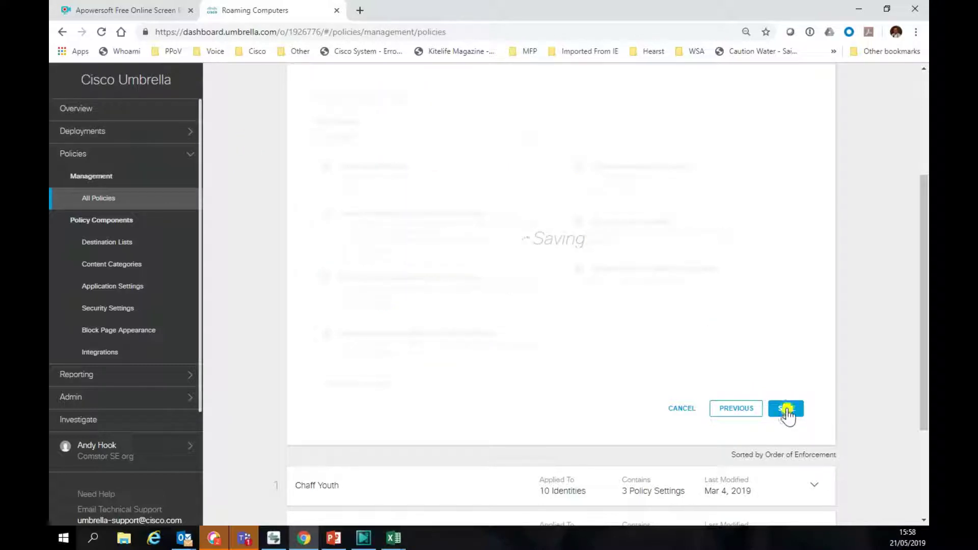